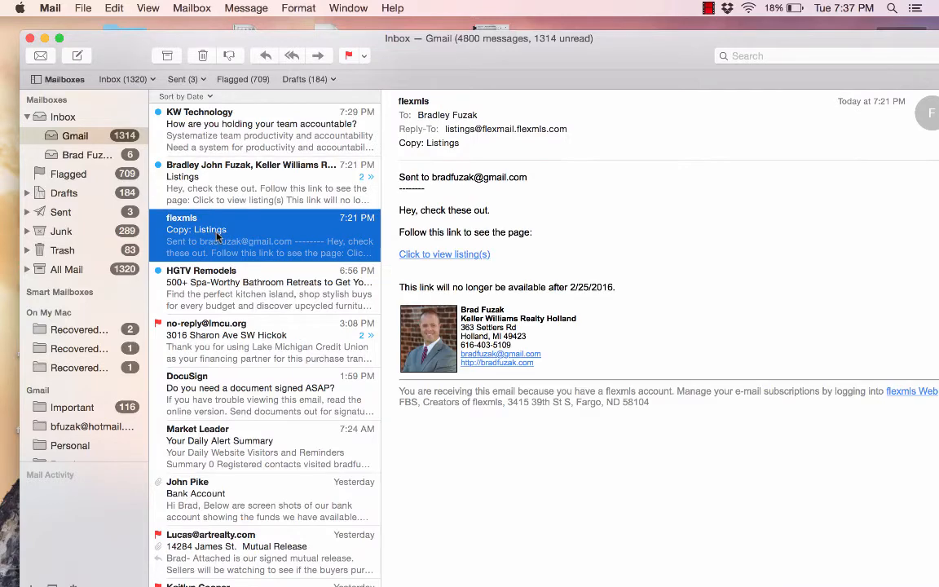
Open the shared listings page from the flexmls 'Copy: Listings' email link
left_click(452, 257)
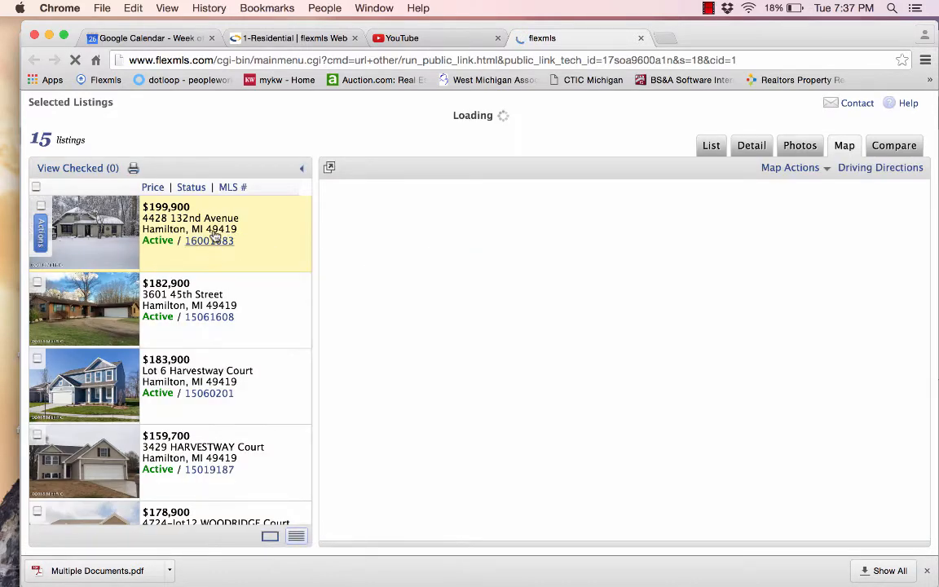
scroll(243, 426, "down", 3)
scroll(243, 426, "down", 7)
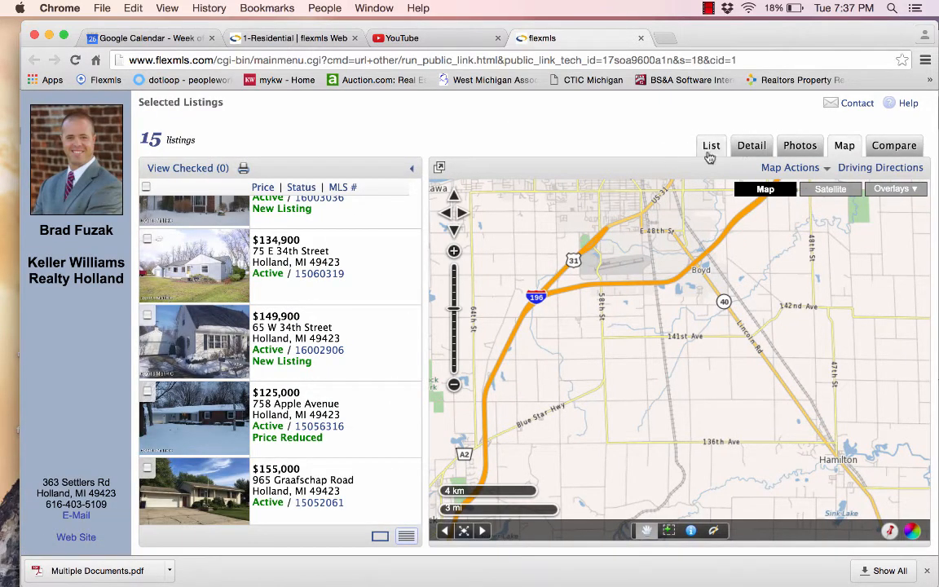
left_click(751, 148)
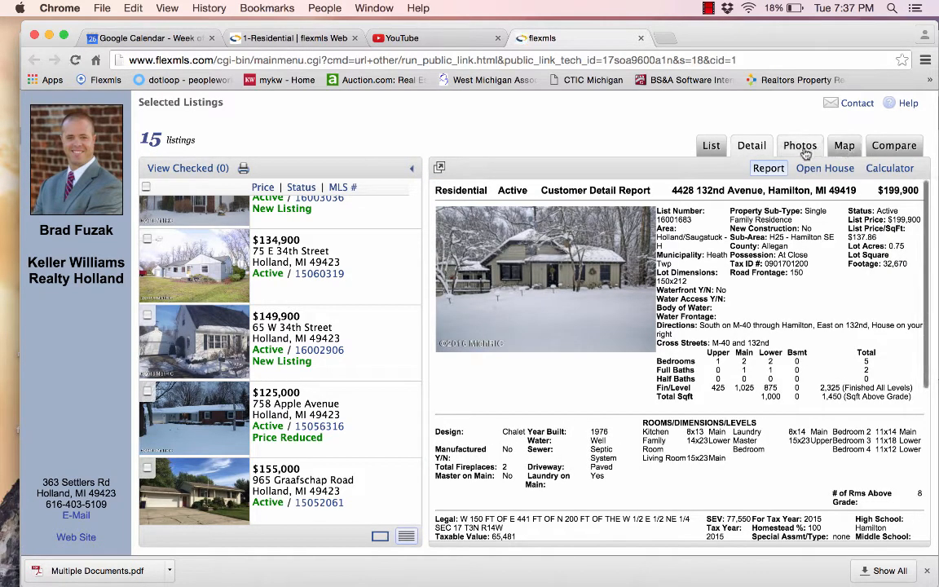
left_click(49, 38)
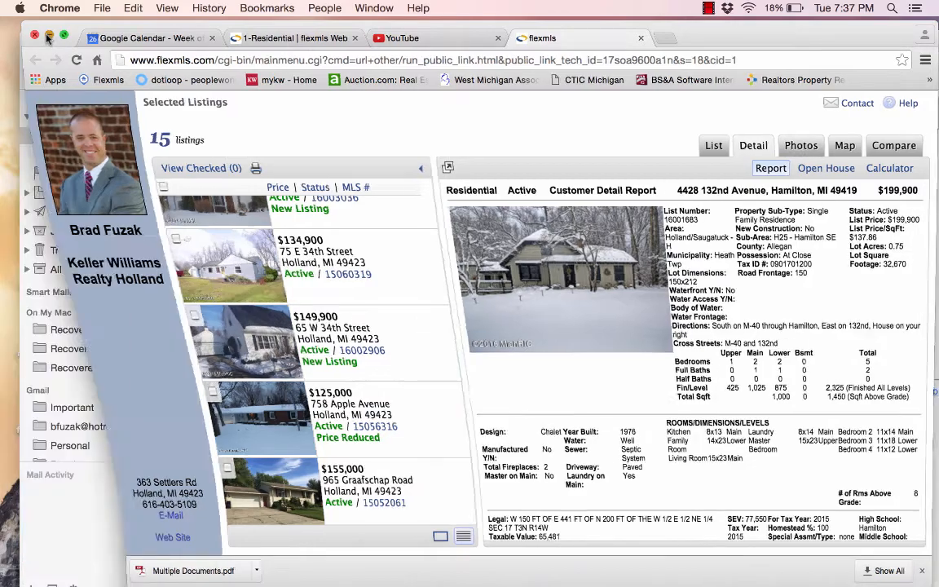
left_click(242, 187)
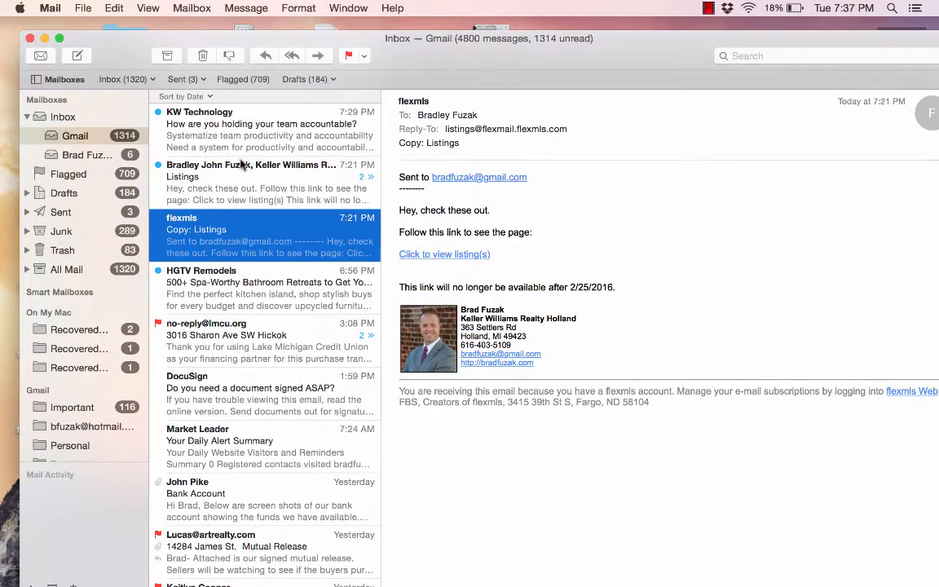
Read the other Listings email, hide Mail, restore the browser and close the shared listings tab
left_click(193, 181)
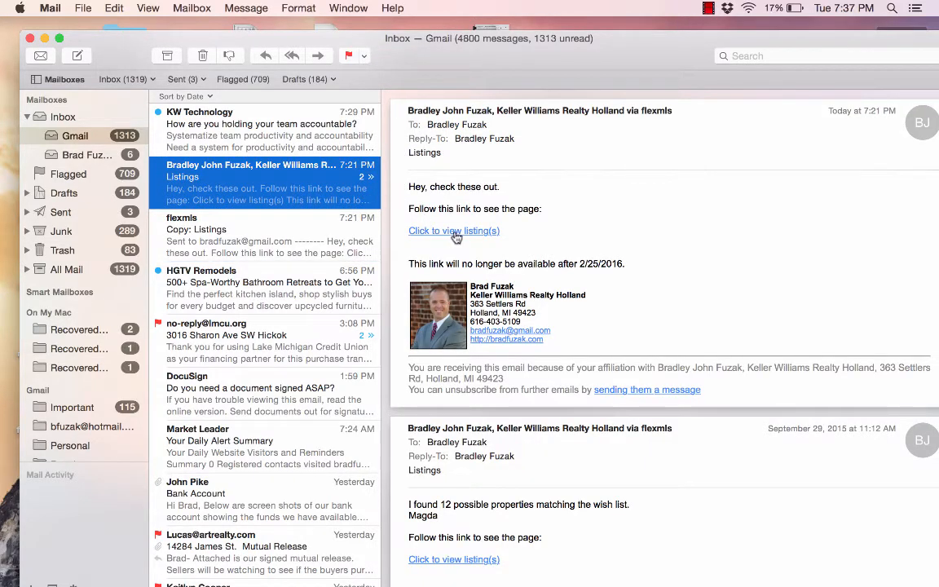
mouse_move(456, 236)
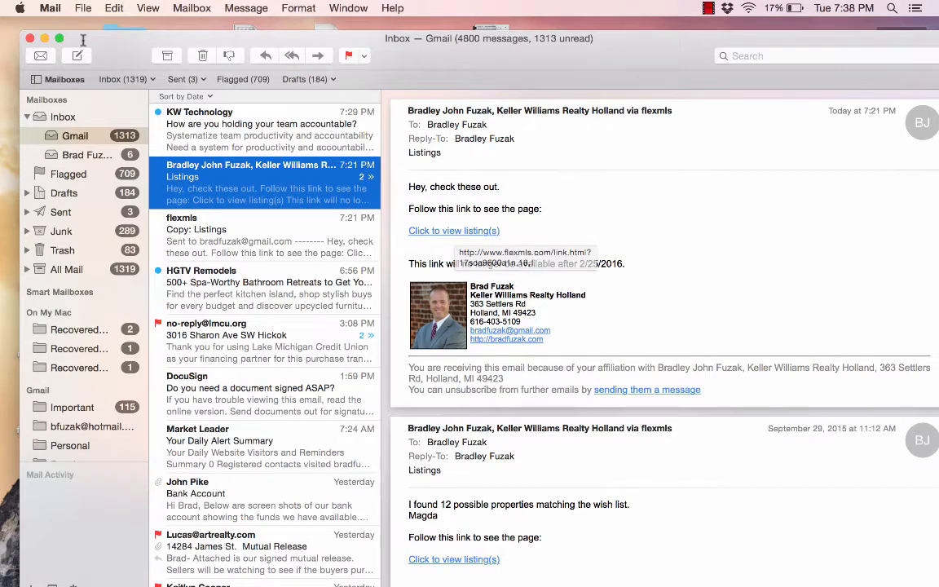
left_click(44, 39)
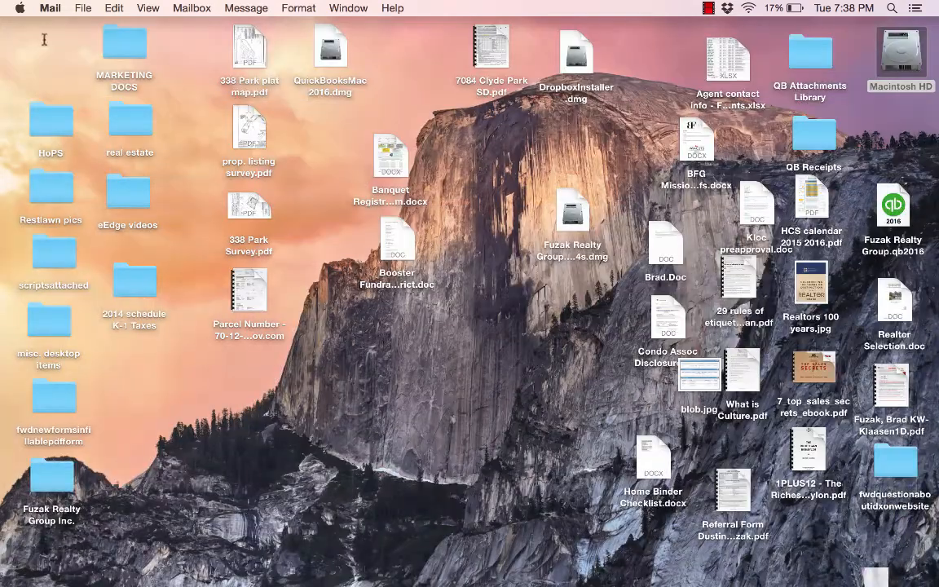
left_click(851, 570)
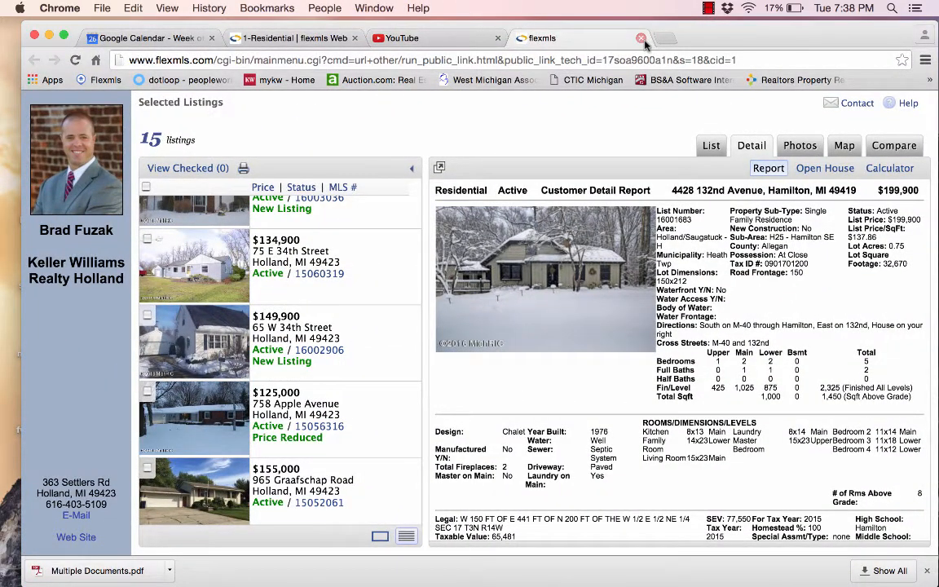
left_click(640, 38)
left_click(310, 38)
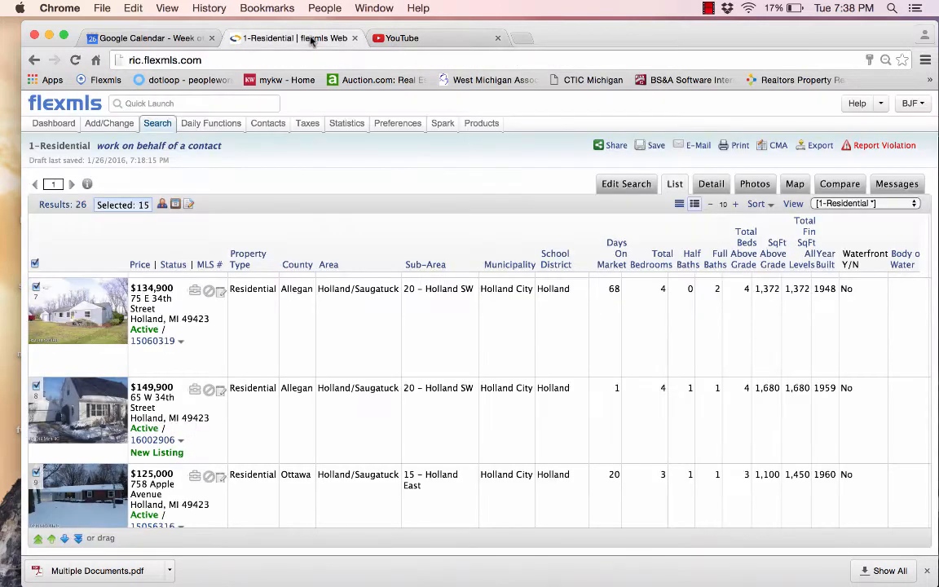
left_click(50, 109)
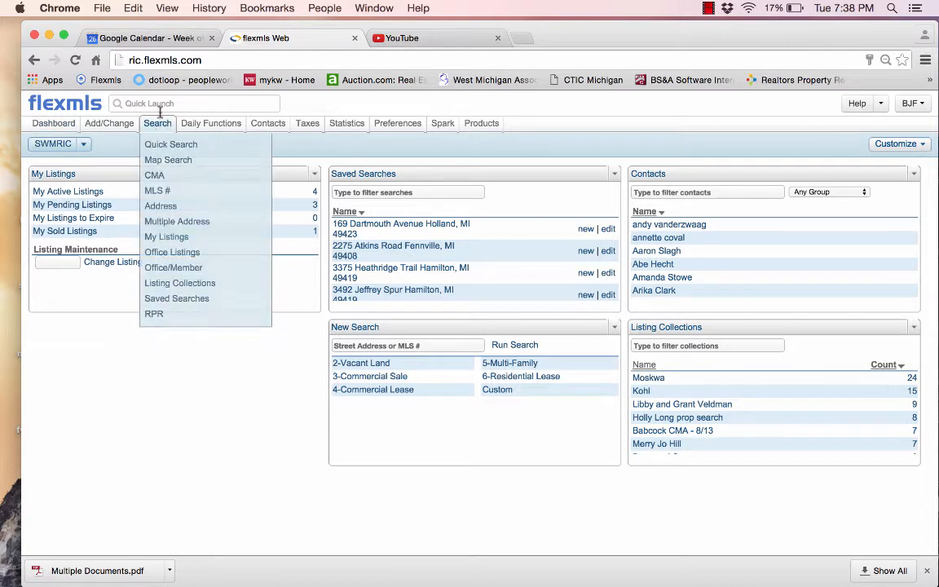
left_click(160, 103)
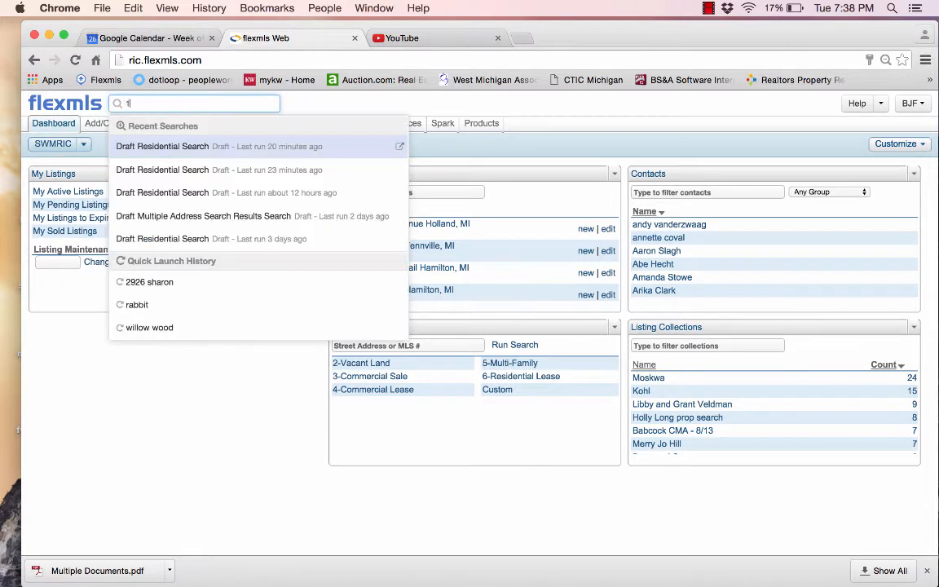
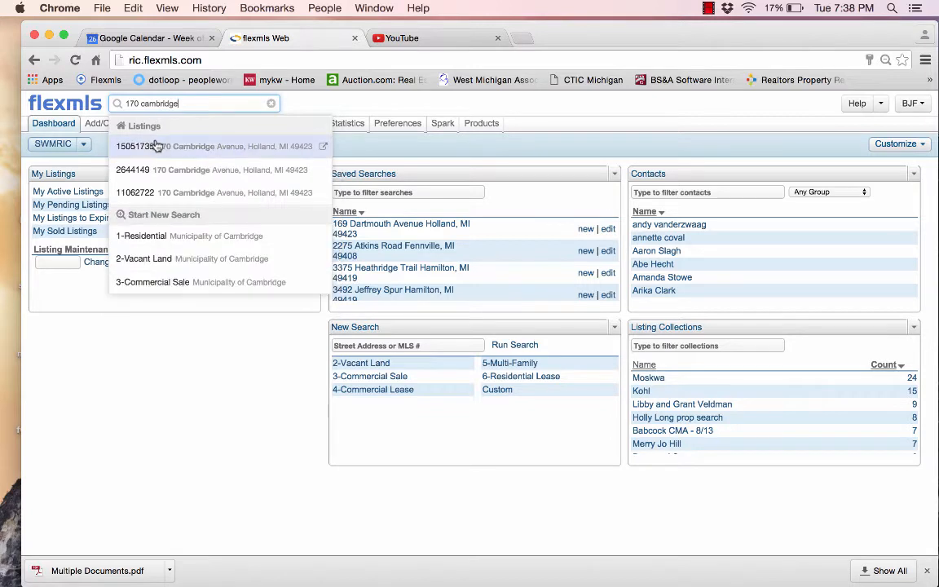
left_click(158, 144)
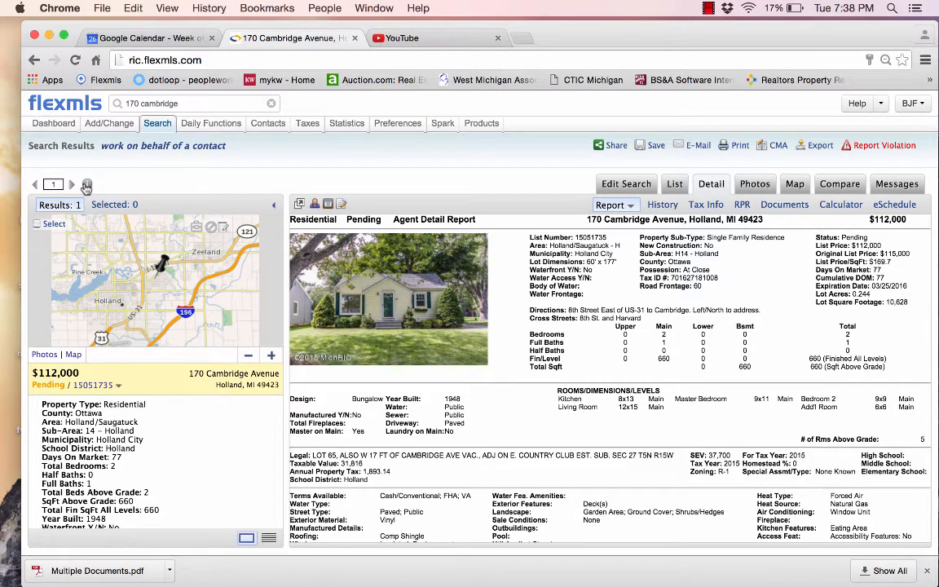
left_click(35, 223)
left_click_drag(607, 239, 587, 237)
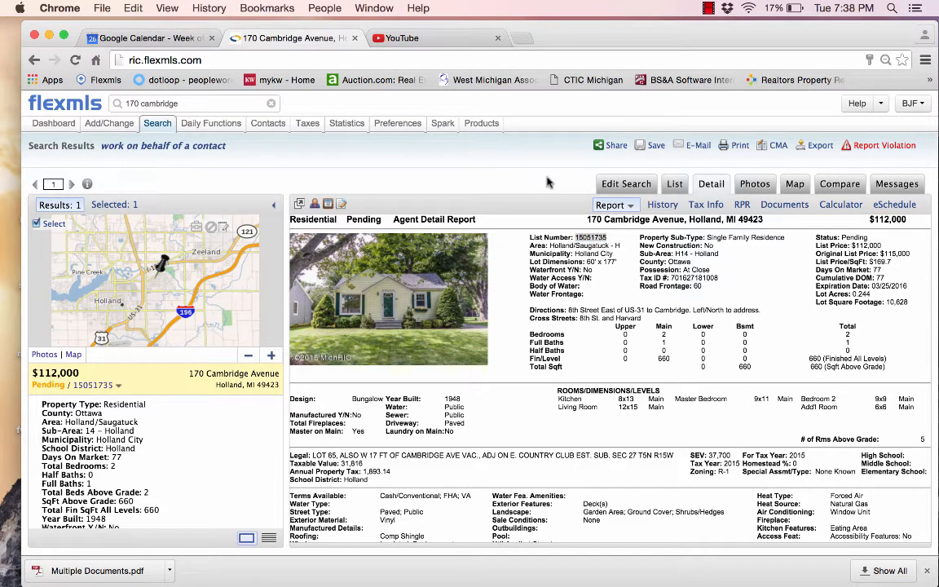
left_click(777, 147)
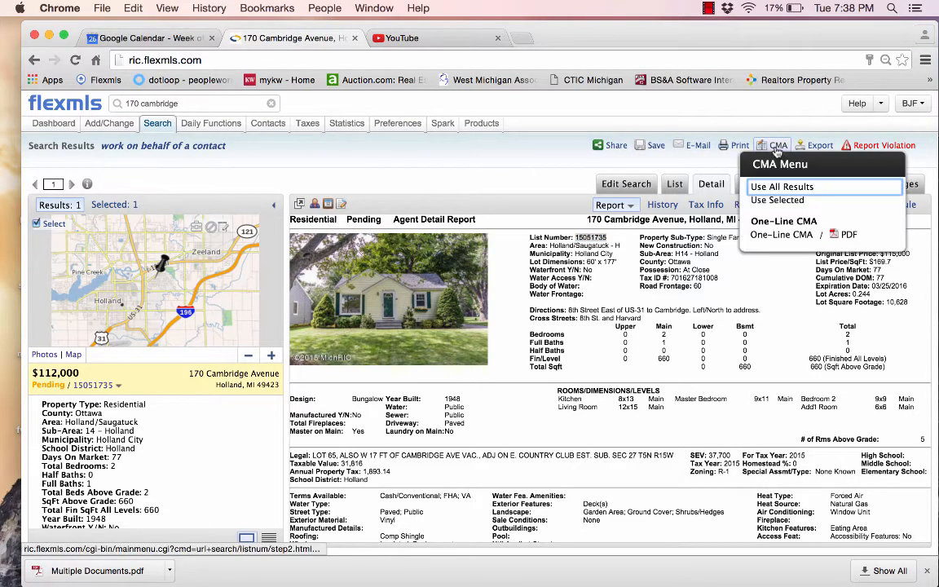
left_click(774, 201)
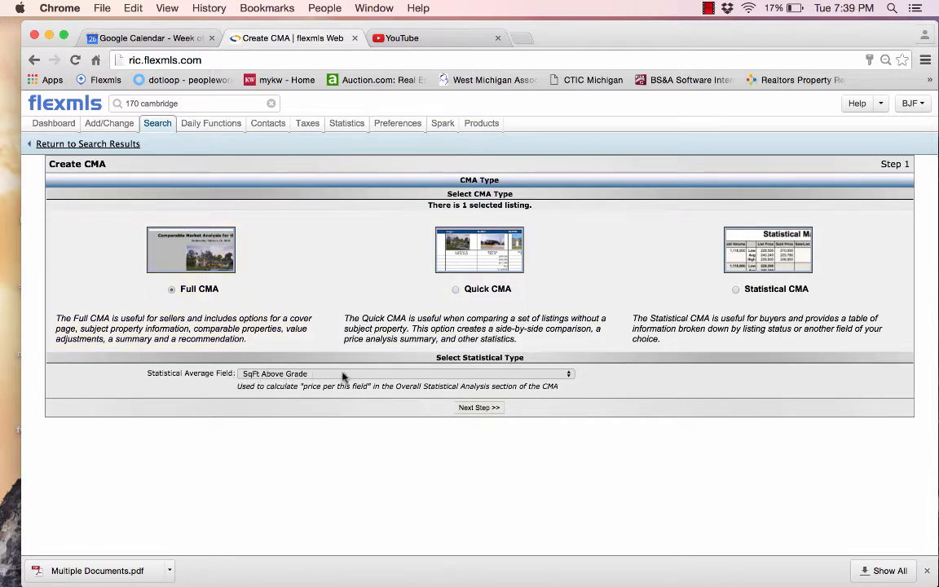
Prepare the CMA cover page for 'Test' with Always Use Current Date
left_click(474, 410)
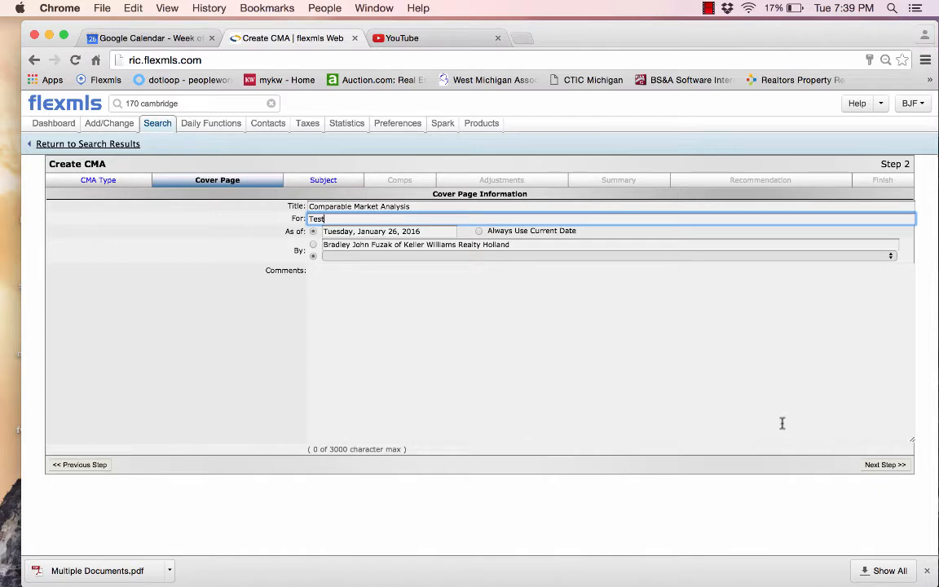
left_click(479, 232)
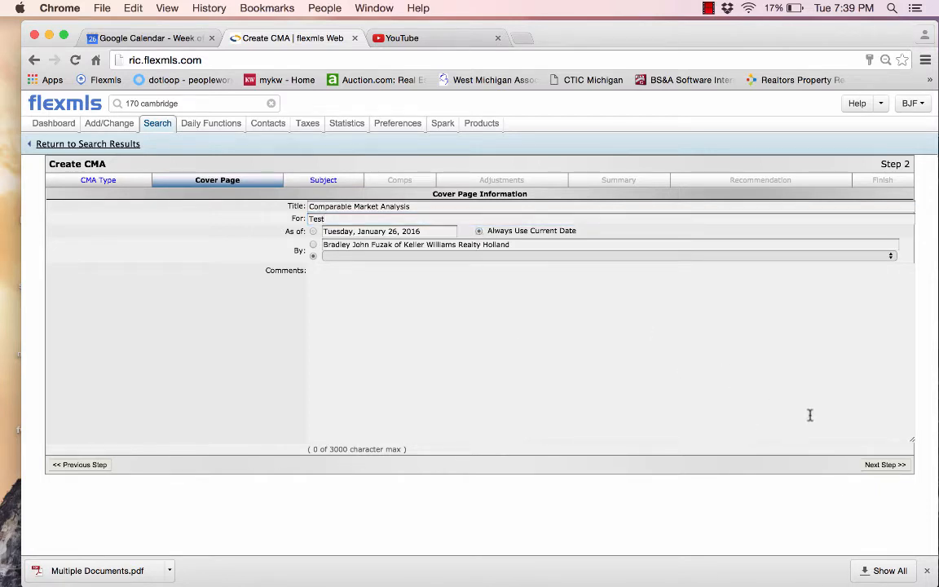
left_click(872, 466)
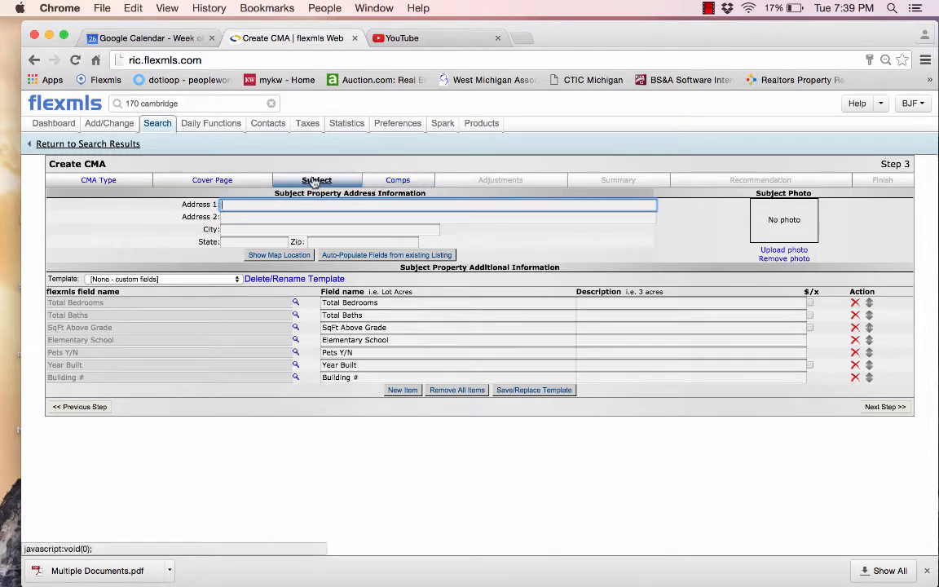
Auto-populate the subject from listing 15051735 and add a blank custom field row
left_click(340, 255)
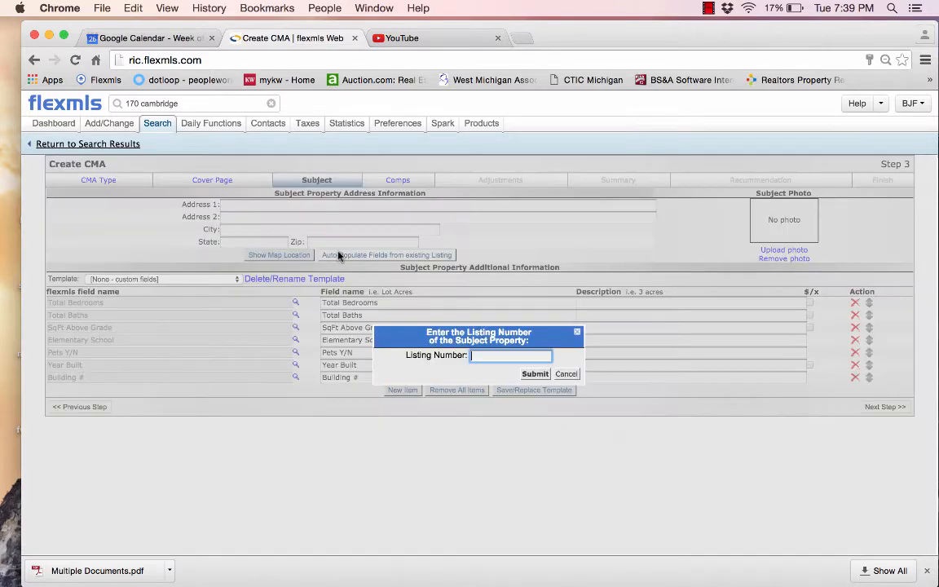
type("15051735")
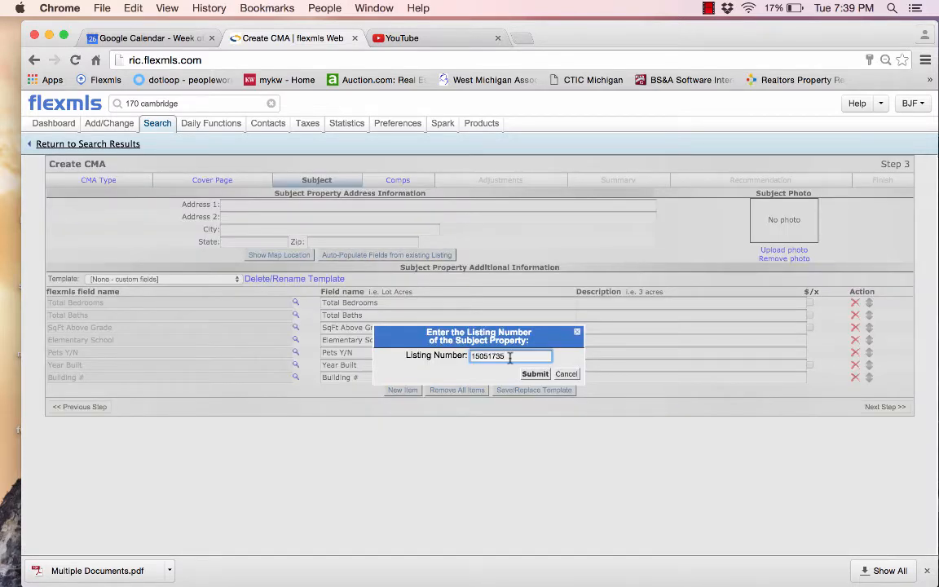
left_click(532, 374)
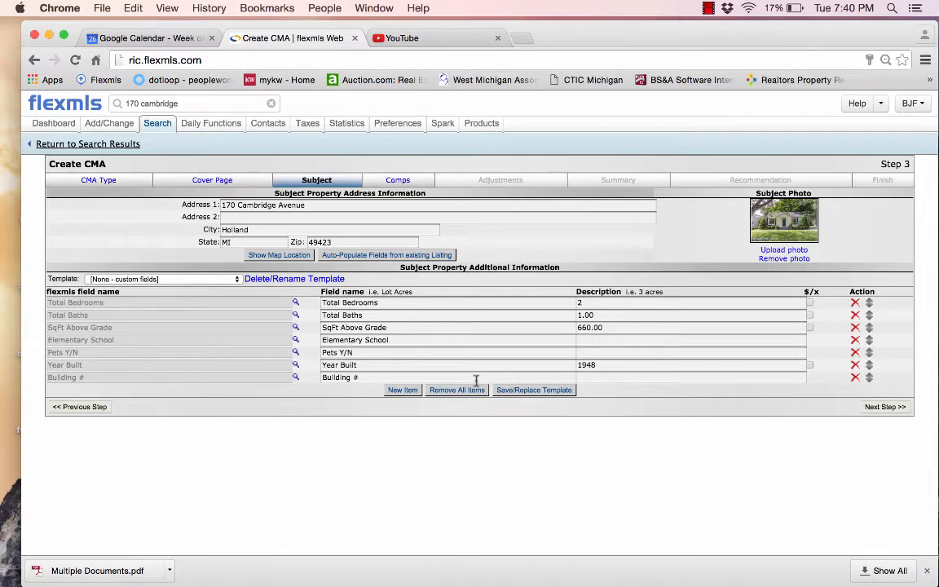
left_click(400, 390)
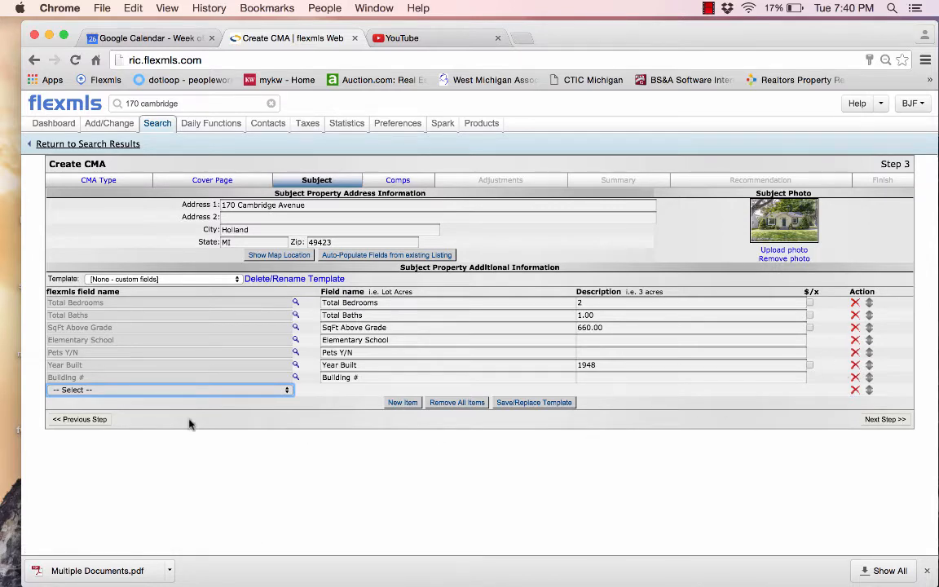
Browse the new row's field list without choosing a field, then advance to the Comps step
left_click(287, 390)
scroll(179, 505, "down", 10)
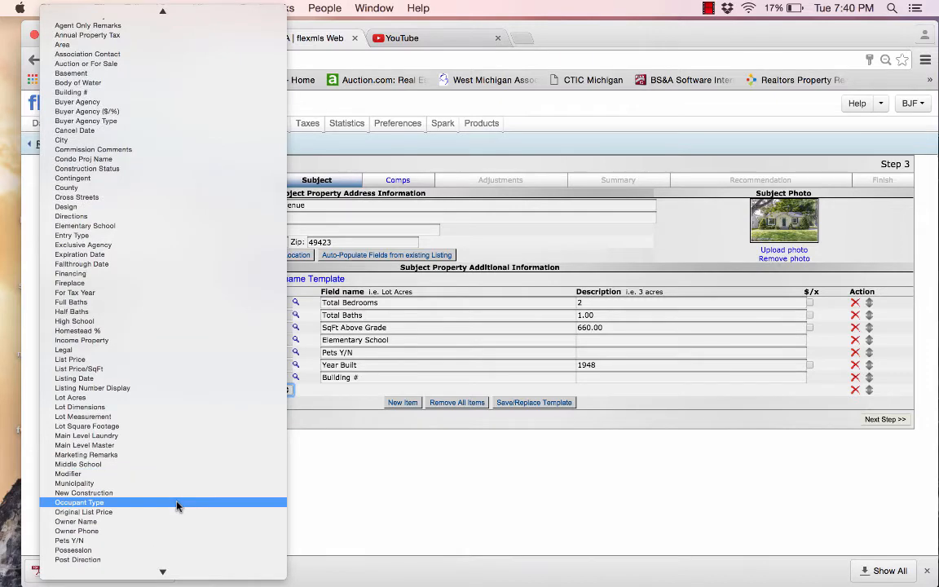
scroll(178, 505, "down", 3)
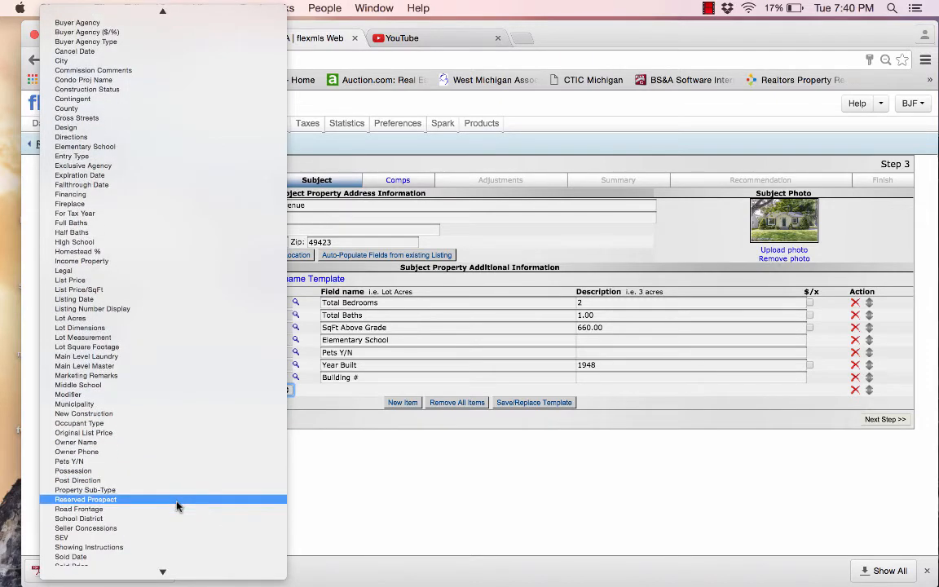
scroll(177, 506, "down", 13)
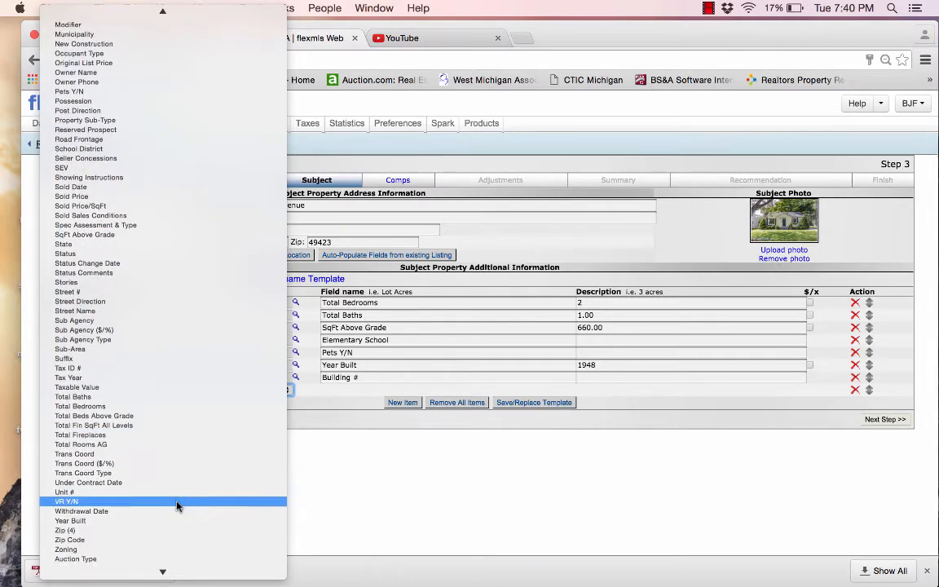
scroll(178, 506, "down", 20)
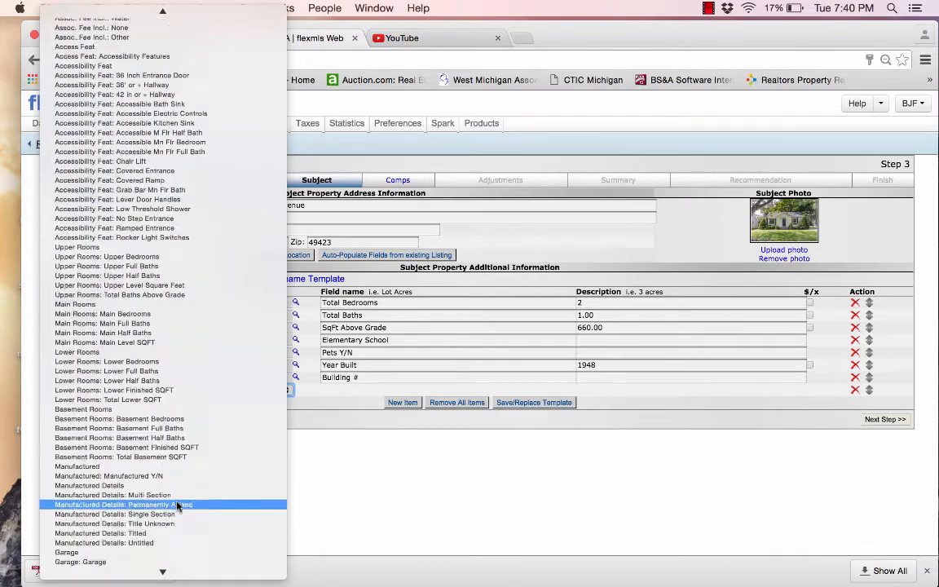
scroll(177, 506, "down", 13)
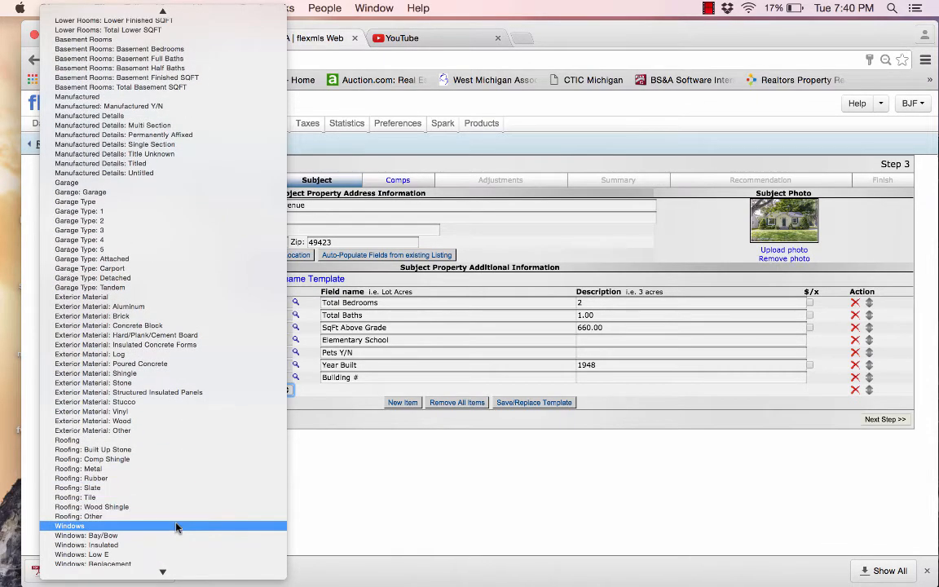
scroll(177, 527, "up", 12)
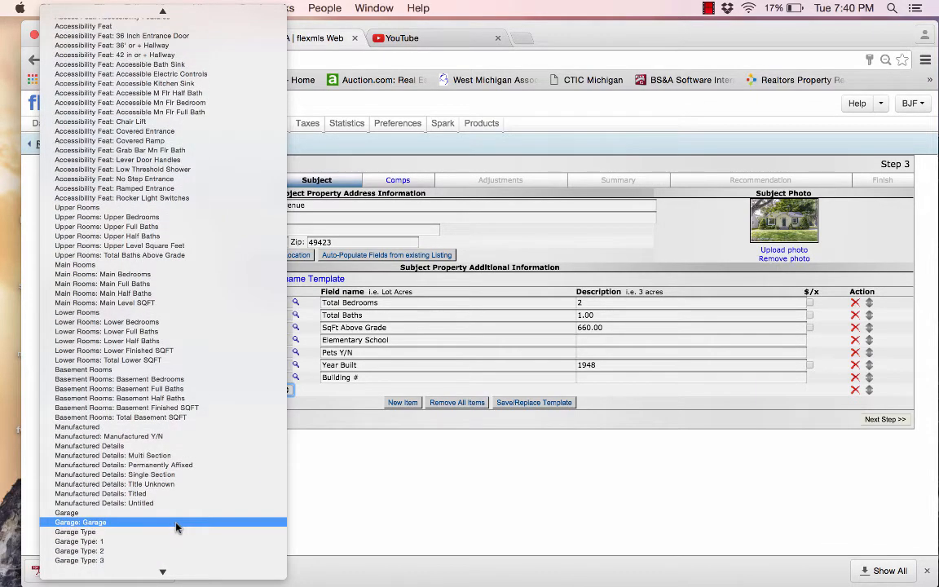
scroll(177, 527, "up", 20)
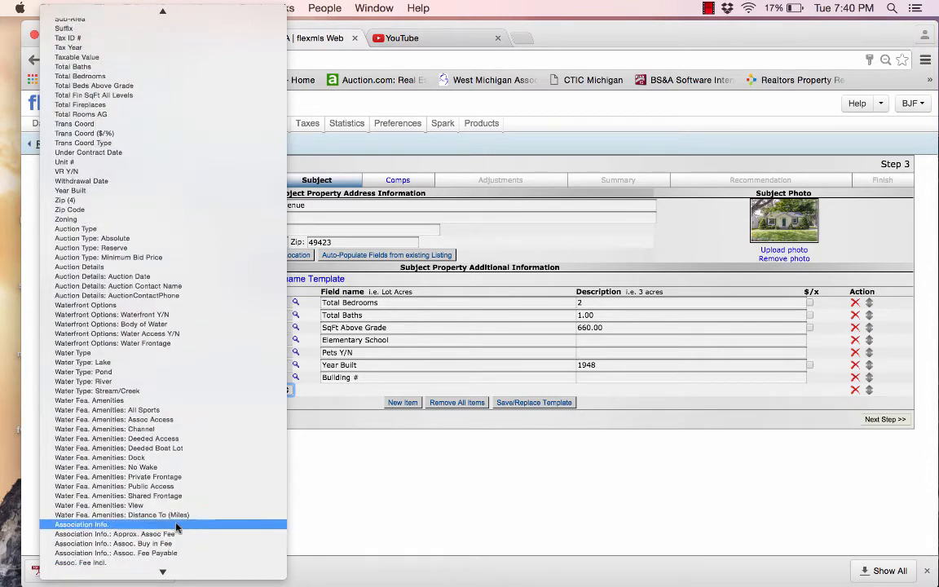
scroll(177, 528, "up", 7)
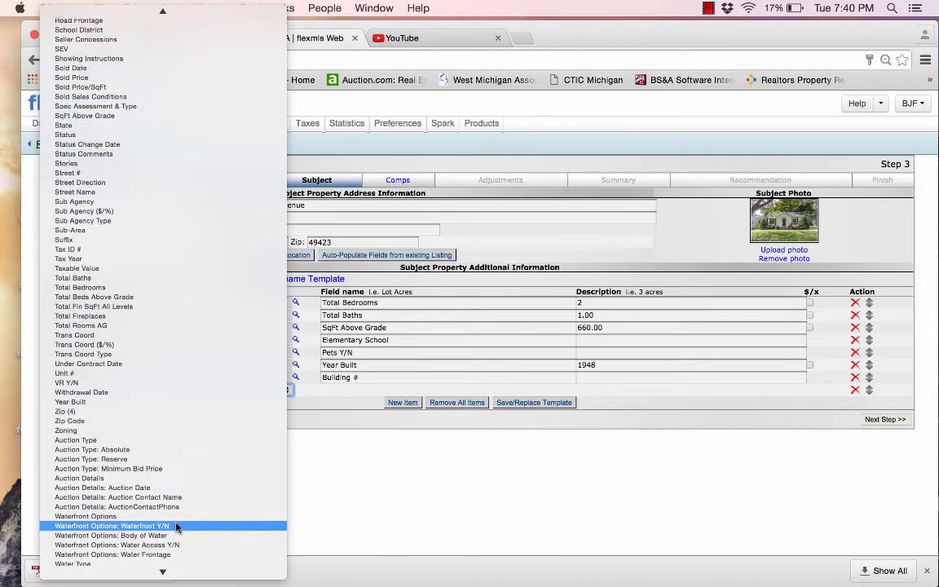
scroll(177, 527, "up", 15)
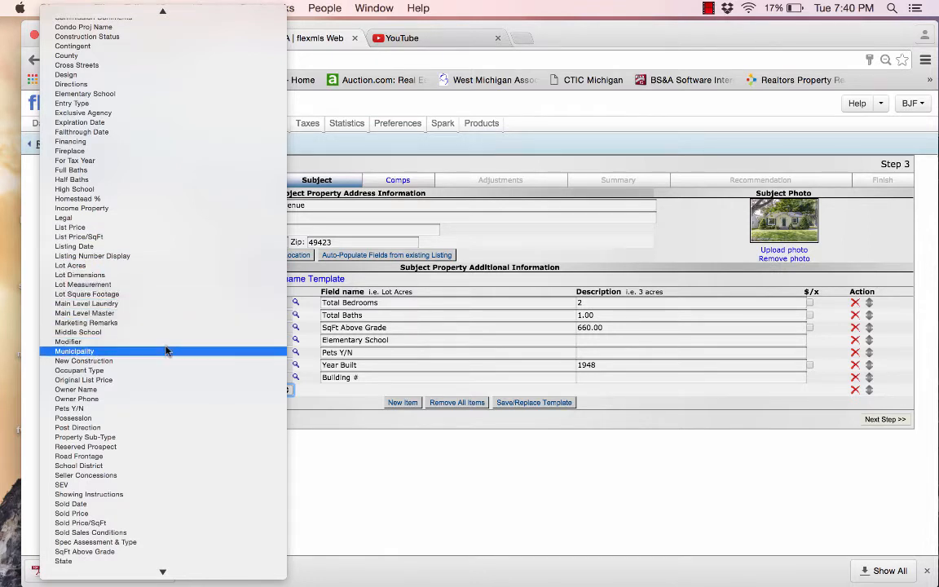
scroll(177, 393, "down", 10)
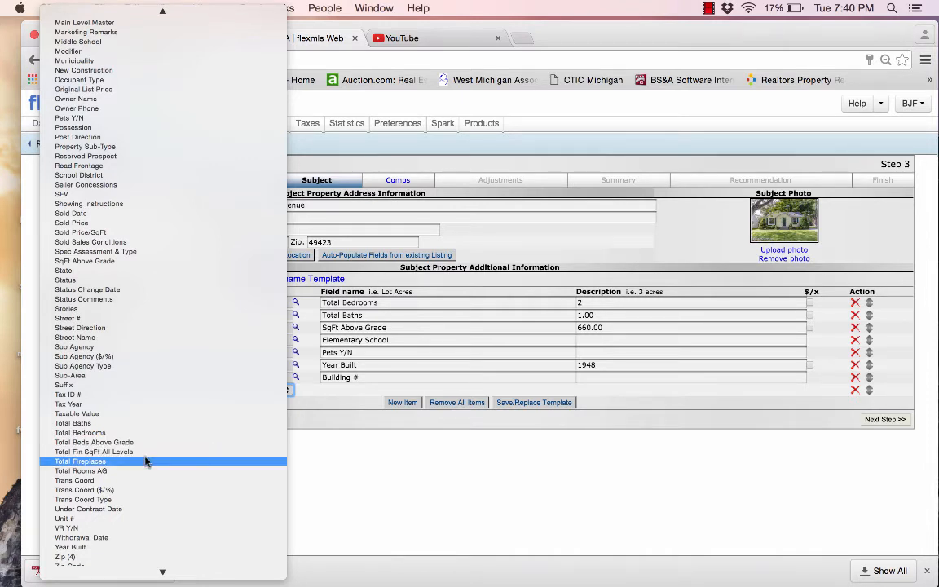
left_click(559, 450)
left_click(888, 420)
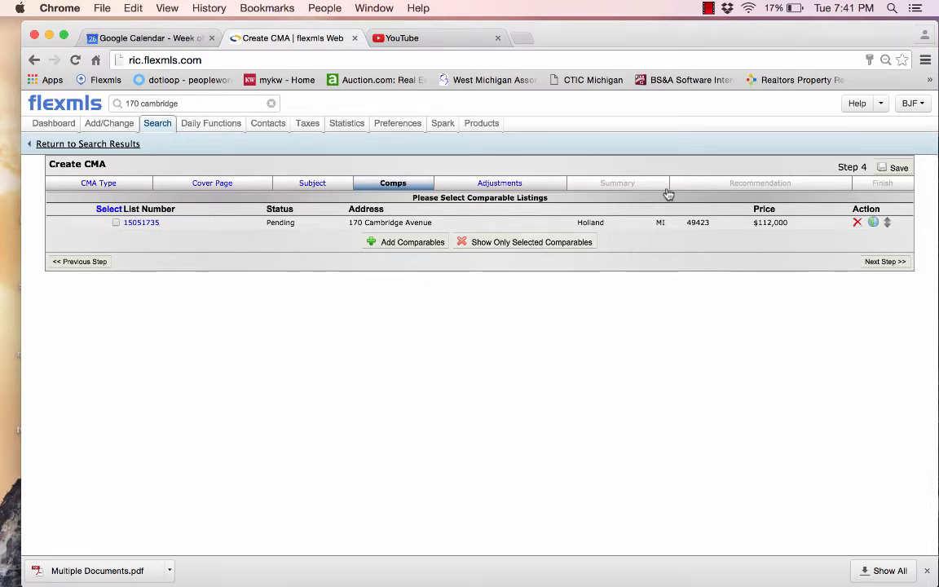
left_click(531, 243)
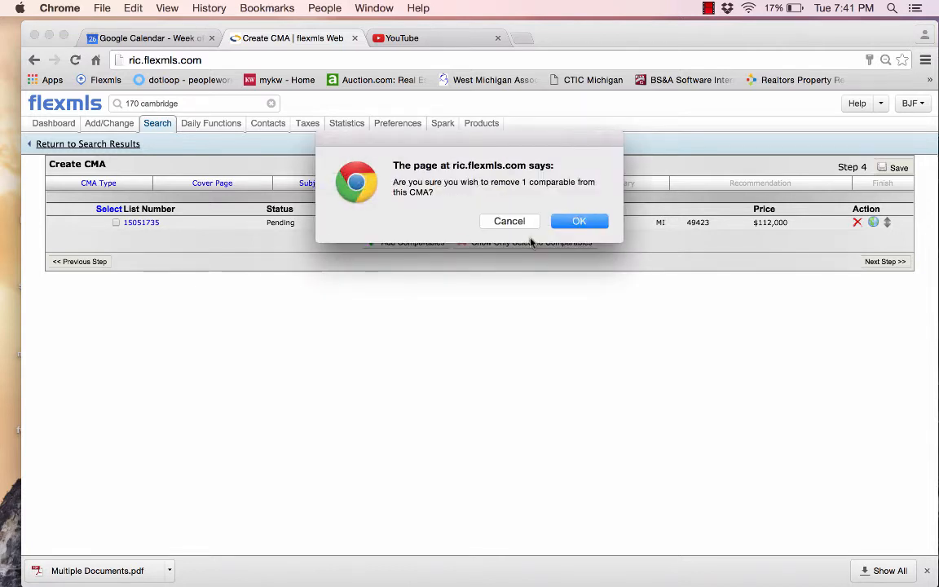
left_click(573, 221)
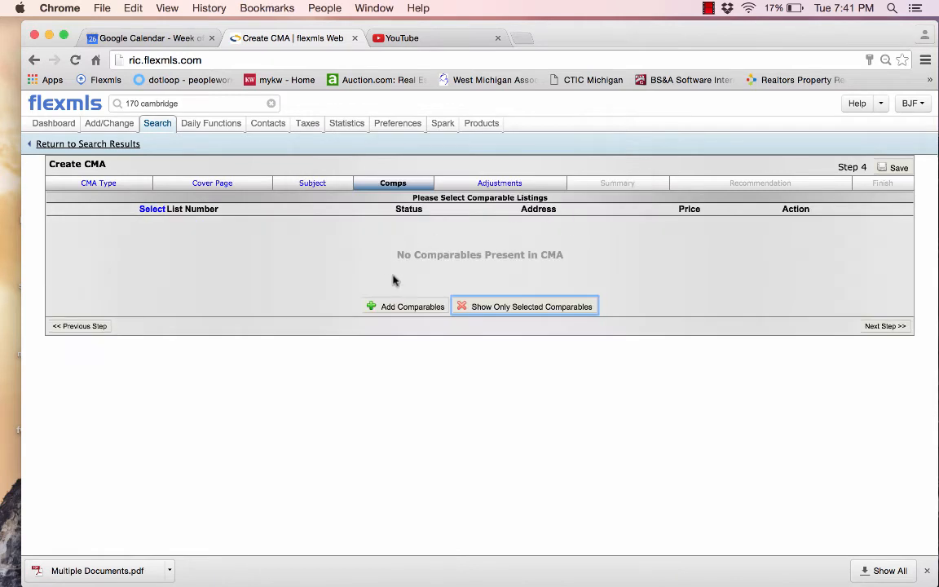
left_click(410, 309)
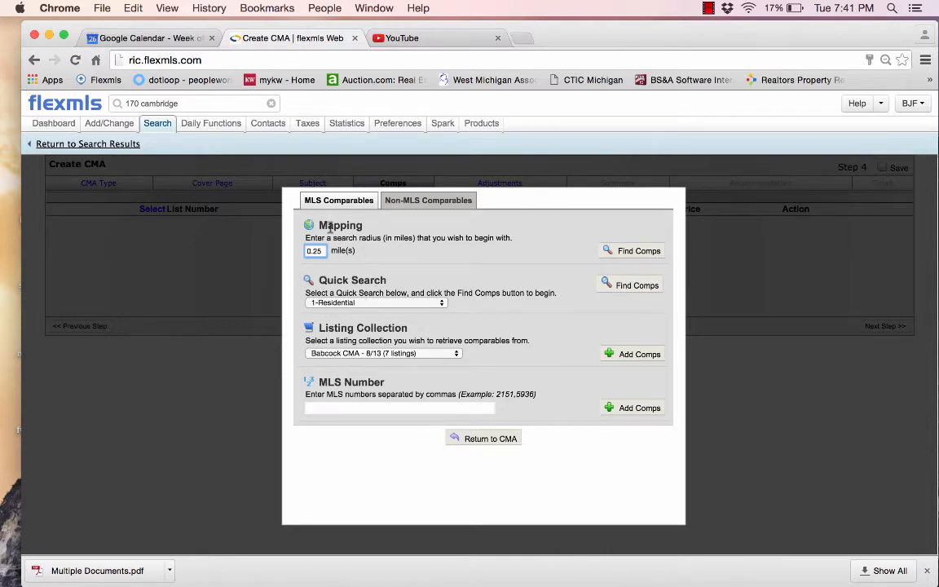
left_click(636, 286)
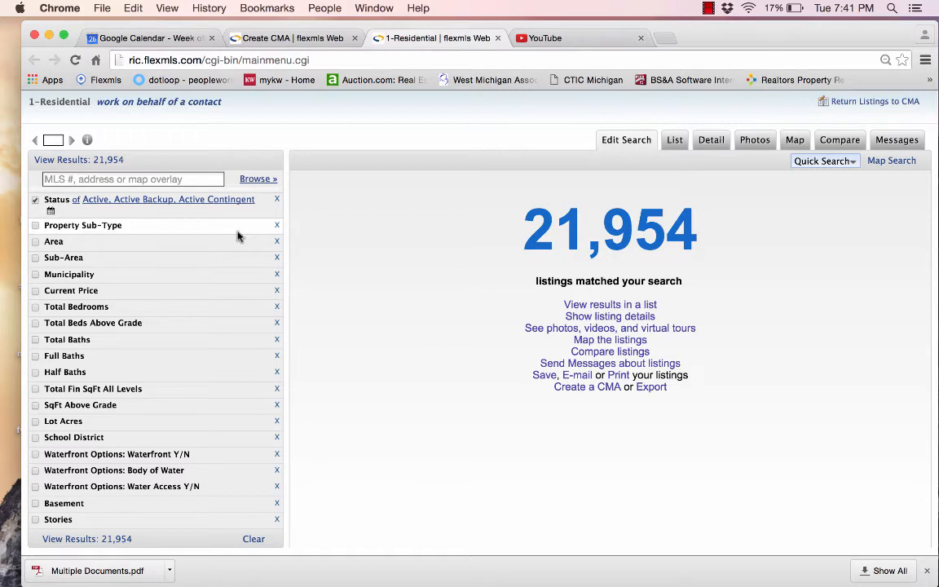
Add Pending and Sold to the status filter and set Sold Date from 07/25/2015
left_click(167, 199)
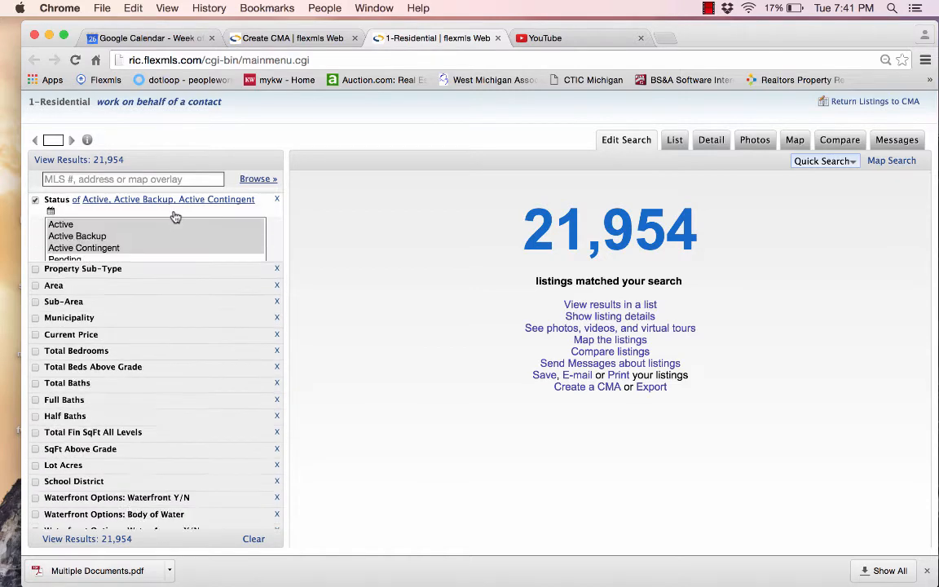
left_click(84, 263, "super")
left_click(84, 273, "super")
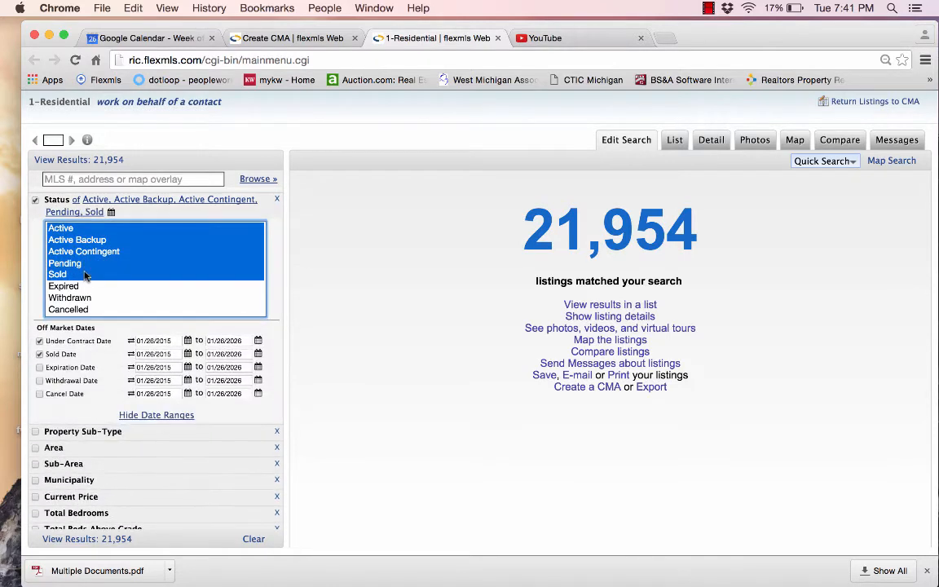
left_click(187, 354)
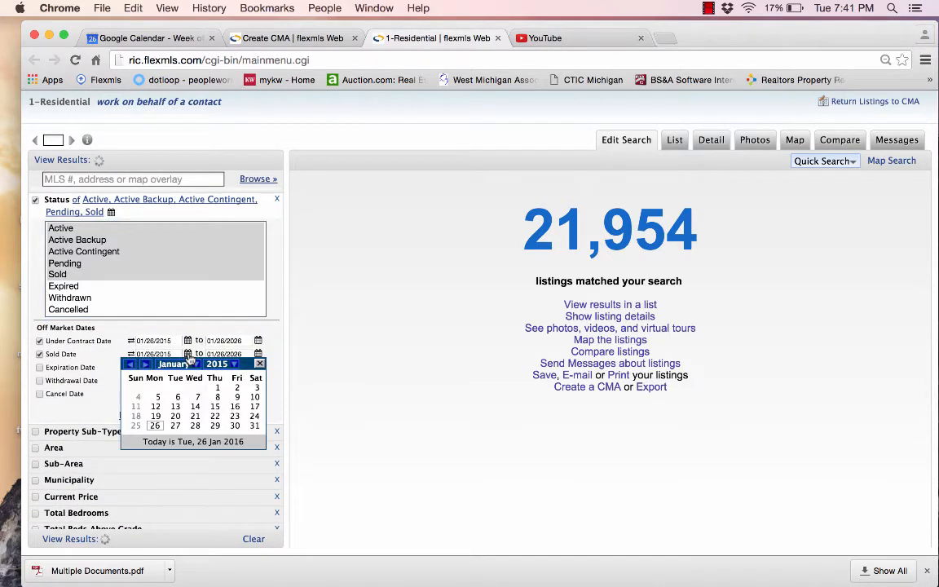
left_click(196, 364)
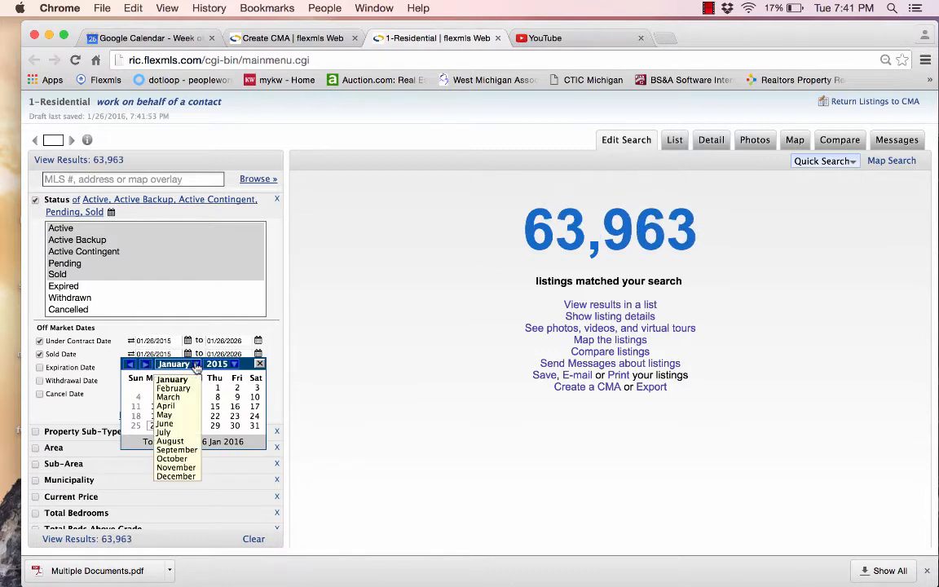
left_click(174, 433)
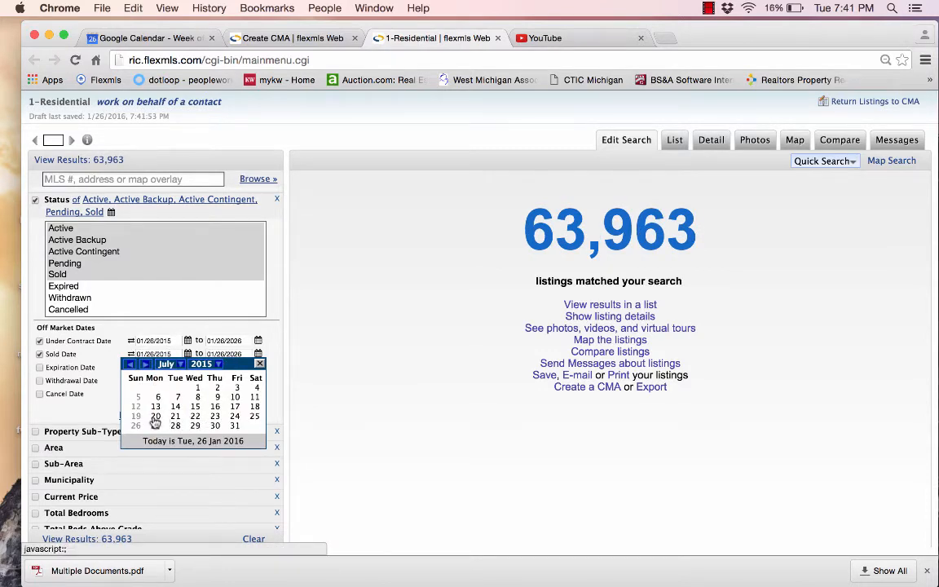
left_click(253, 417)
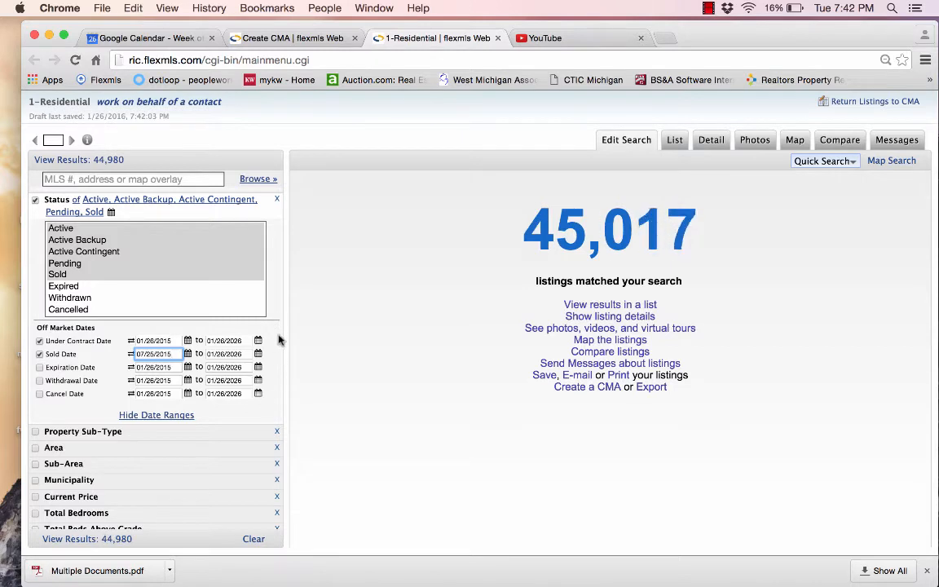
Limit the search to Single Family Residence in the Holland school district
left_click(202, 434)
left_click(73, 471)
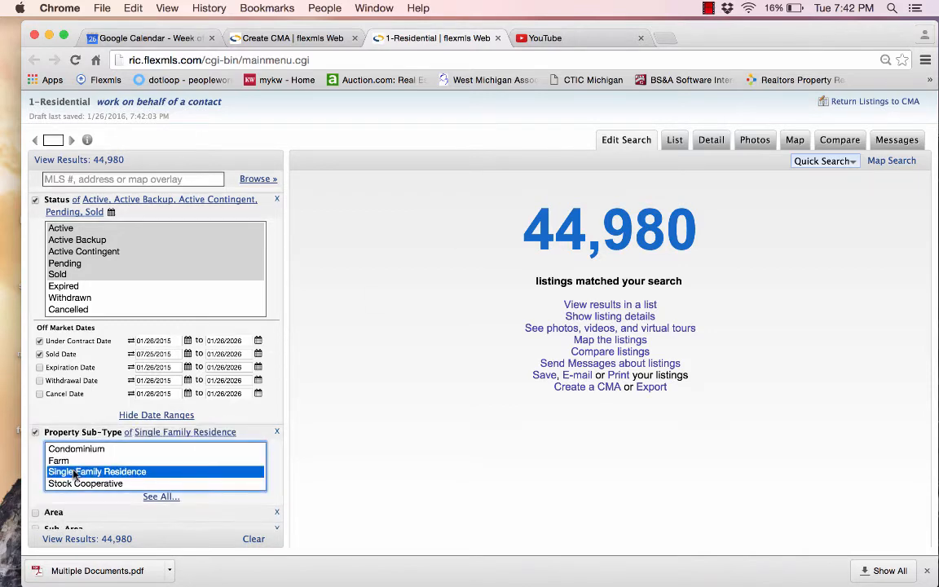
left_click(253, 432)
scroll(254, 434, "down", 10)
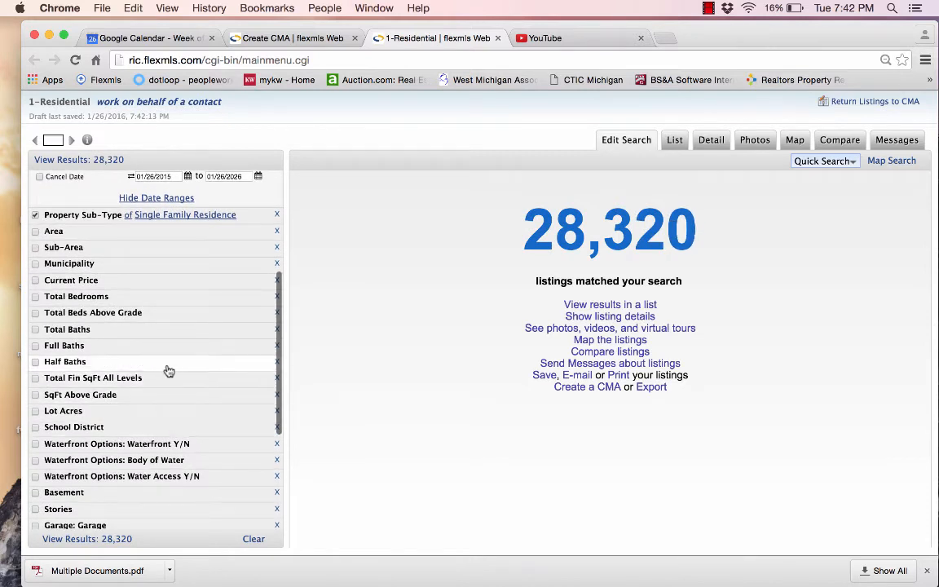
left_click(118, 432)
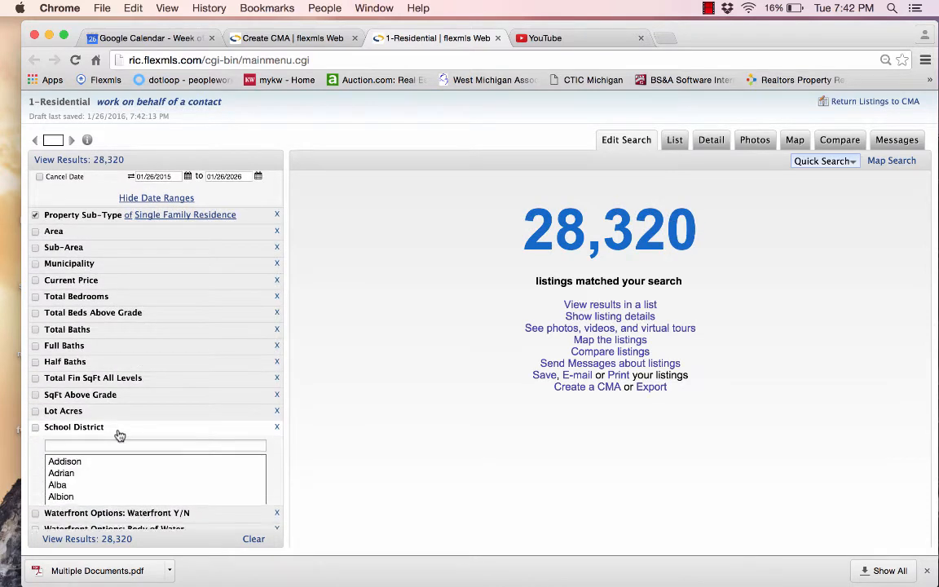
type("Holland")
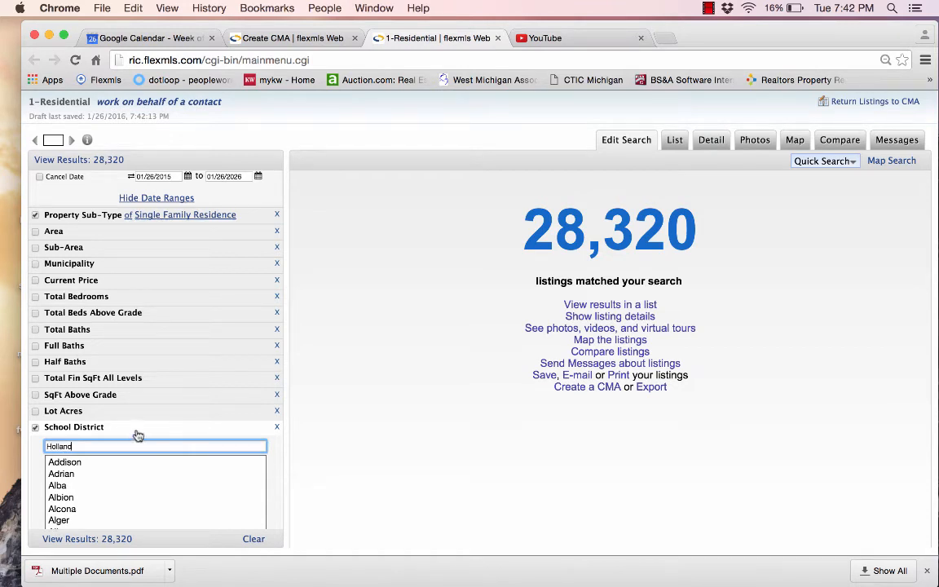
left_click(135, 431)
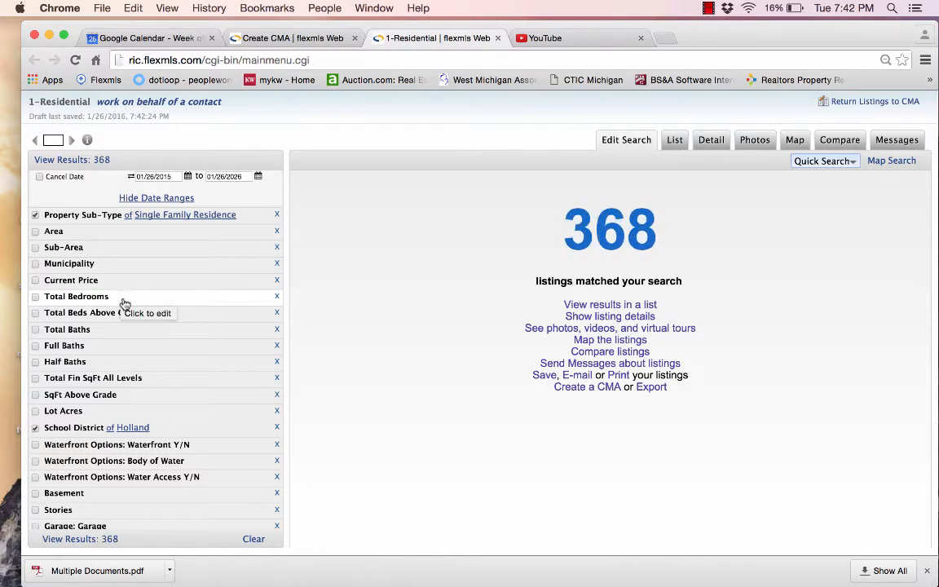
Set the Total Bedrooms minimum to 2 and the Total Baths minimum to 1
left_click(124, 303)
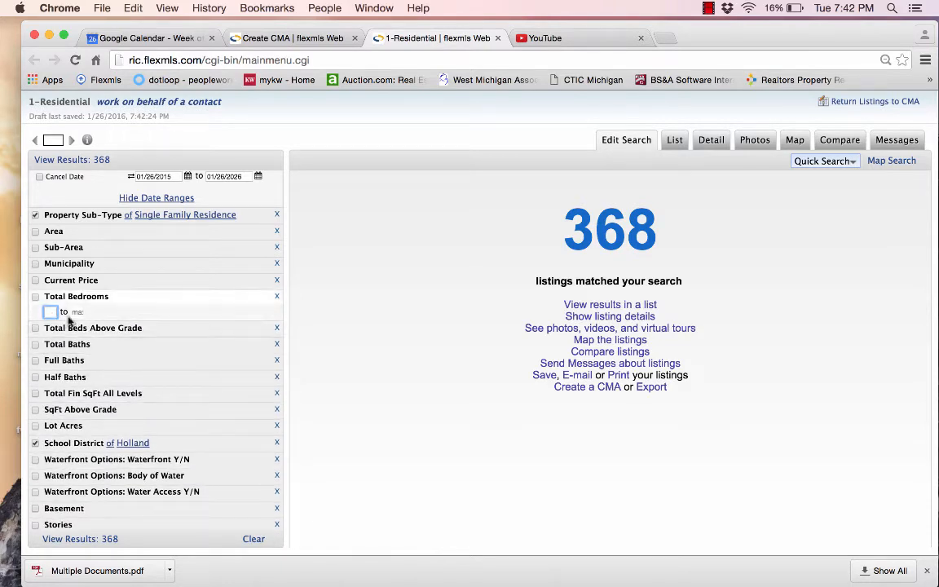
type("2")
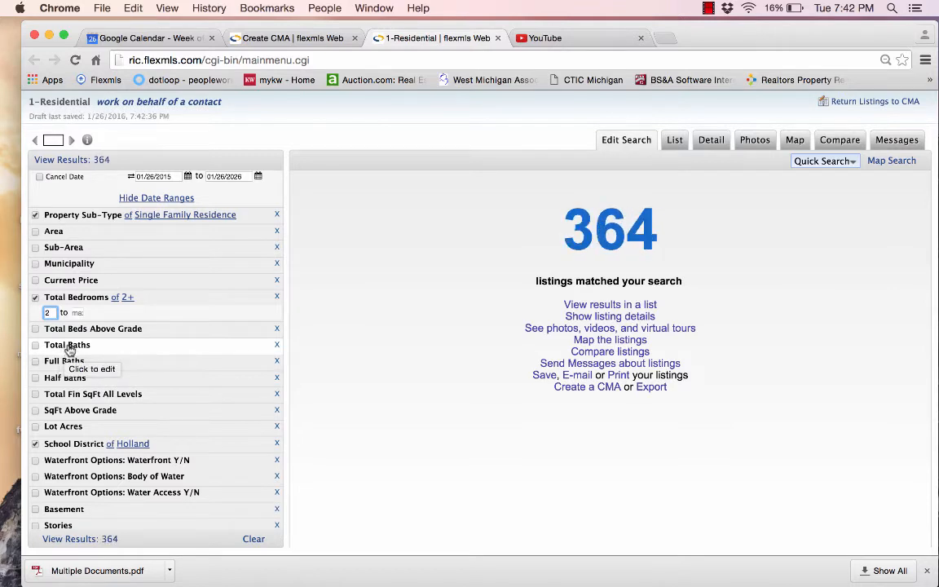
left_click(70, 347)
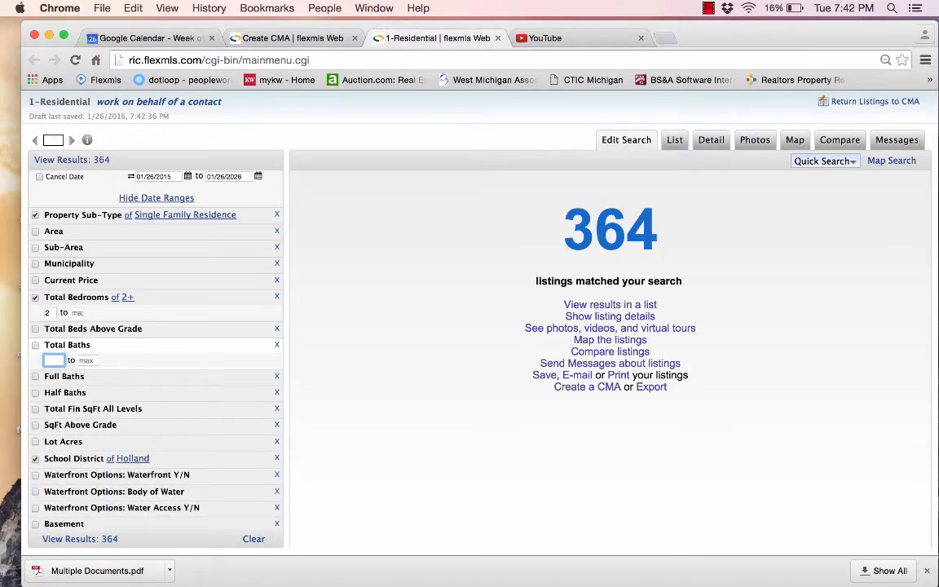
type("1")
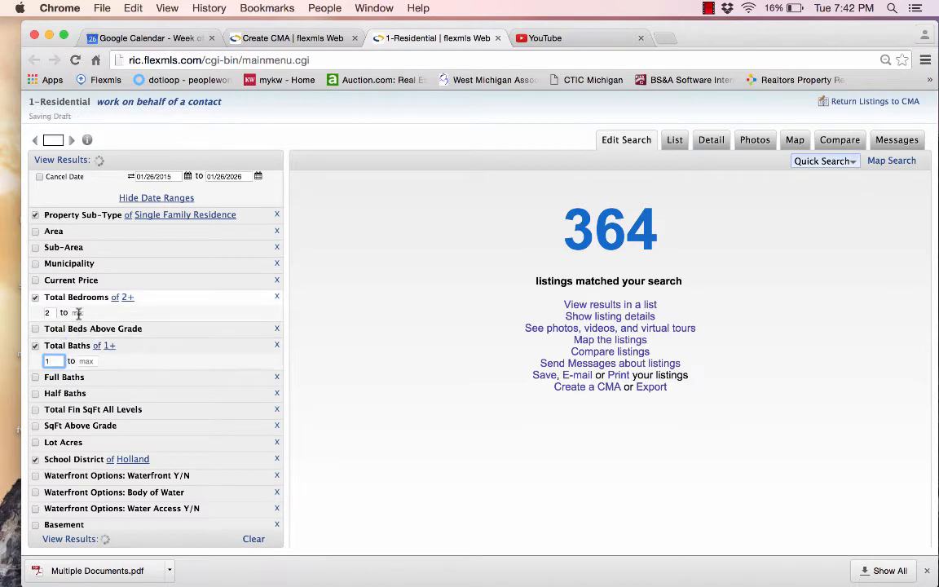
left_click(154, 299)
left_click(163, 336)
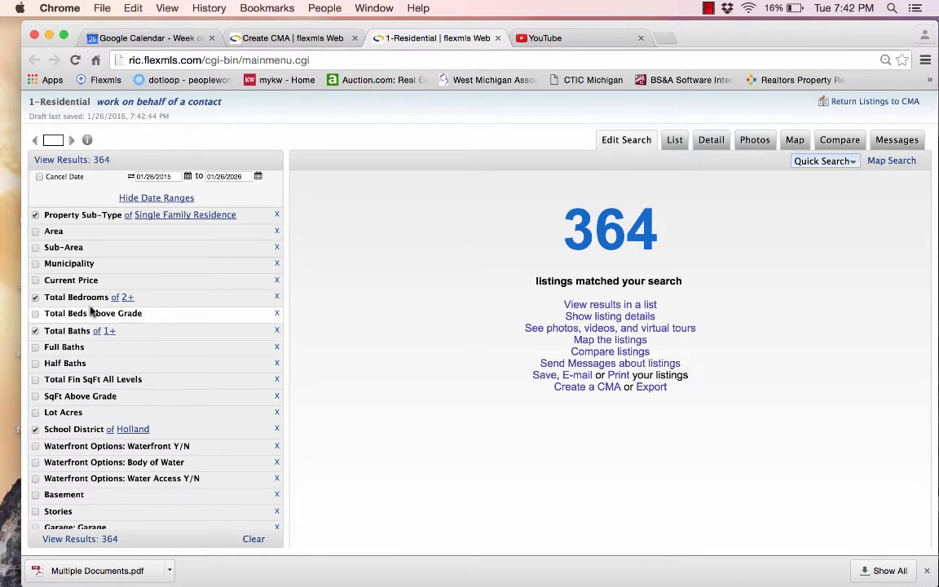
Change the Total Bedrooms range to 2–3, then to 0–2, leaving 67 matches
left_click(158, 301)
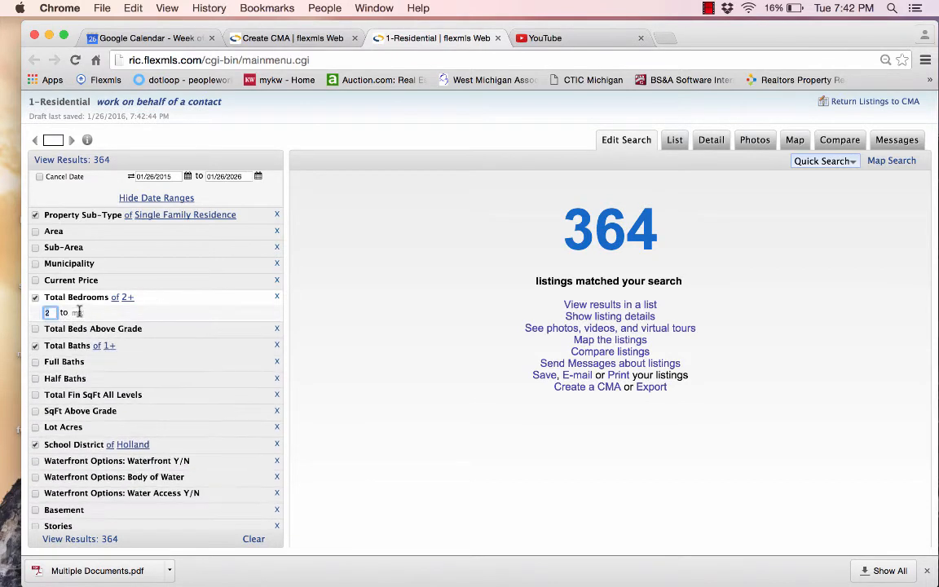
key("Tab")
type("3")
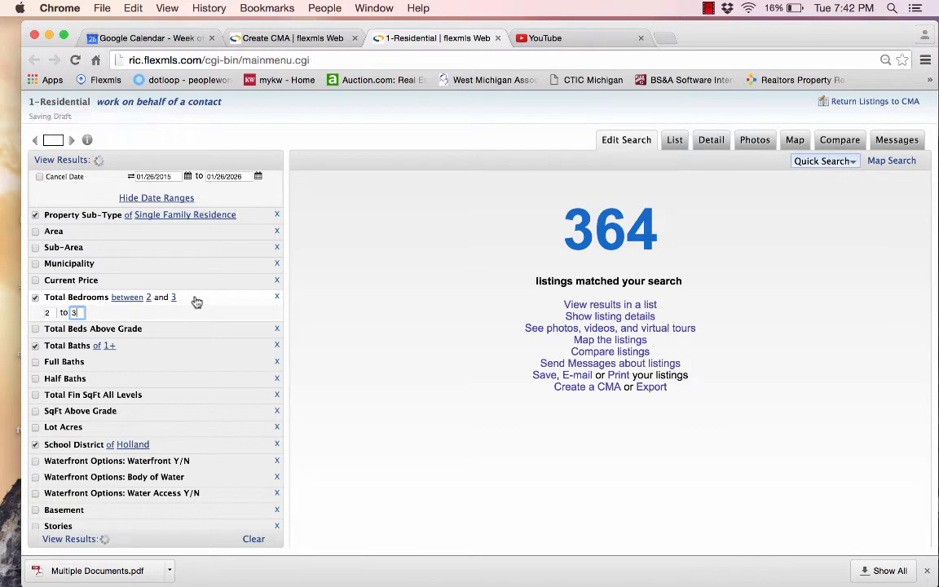
left_click(195, 300)
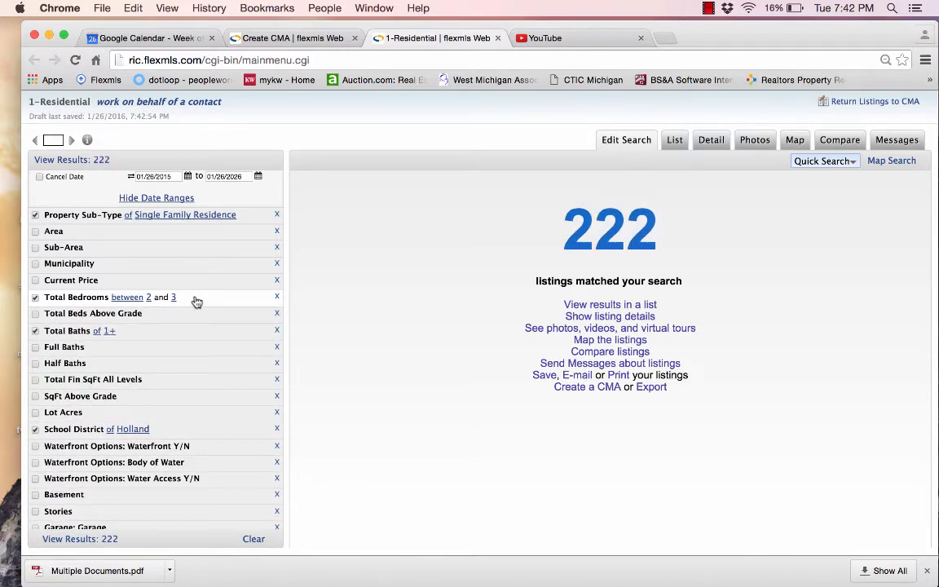
left_click(195, 299)
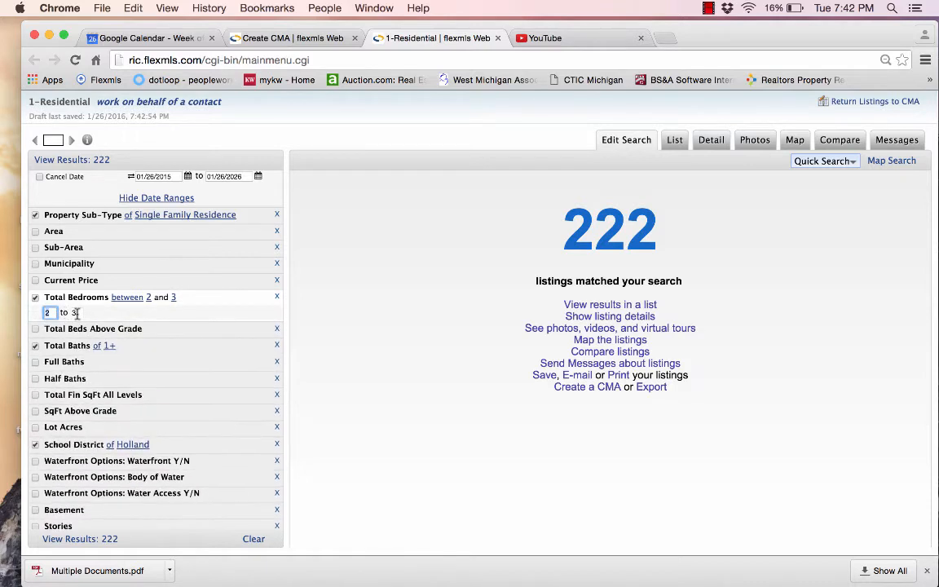
left_click(76, 313)
type("2")
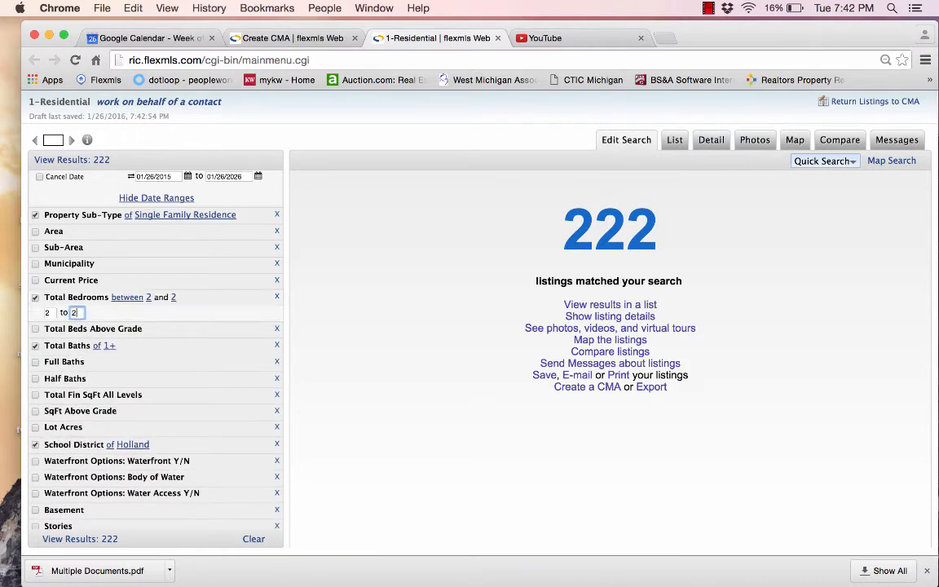
left_click(47, 313)
key("BackSpace")
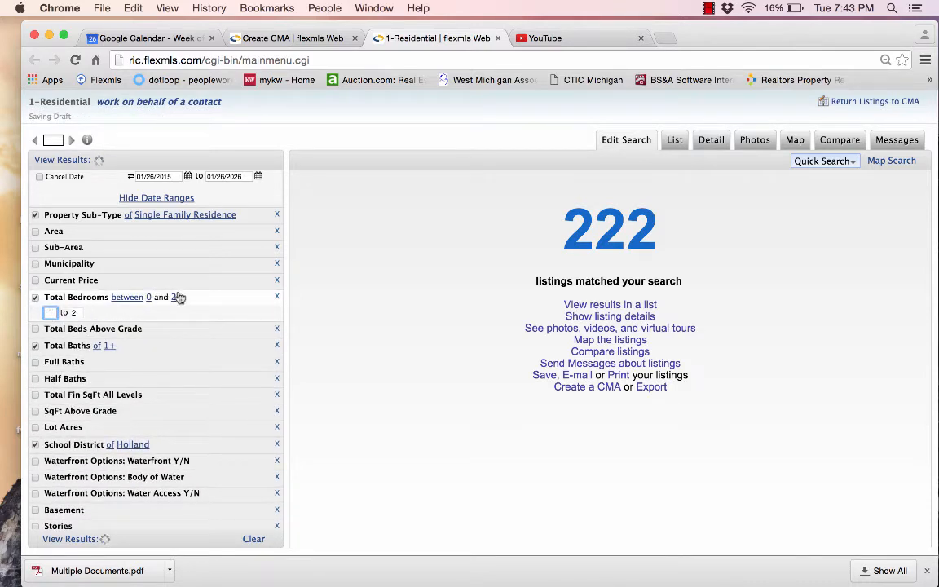
left_click(207, 301)
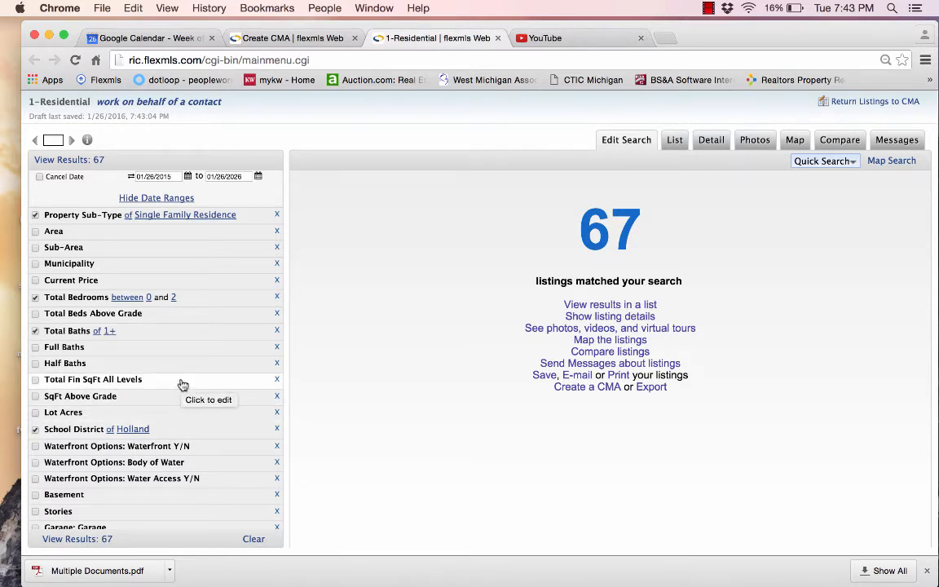
Enter 135 as the maximum and 100000 as the minimum Current Price, leaving 33 matches
left_click(143, 283)
left_click(133, 295)
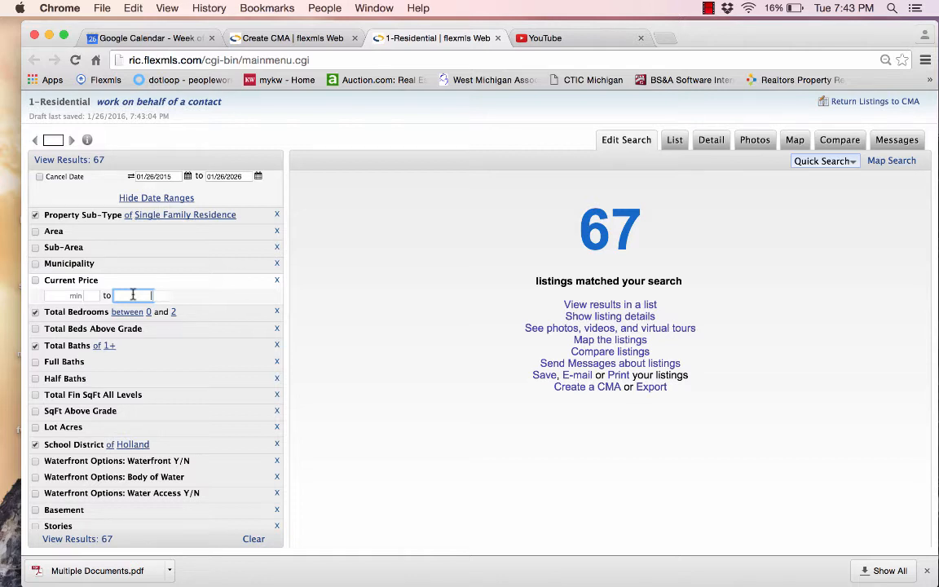
type("135")
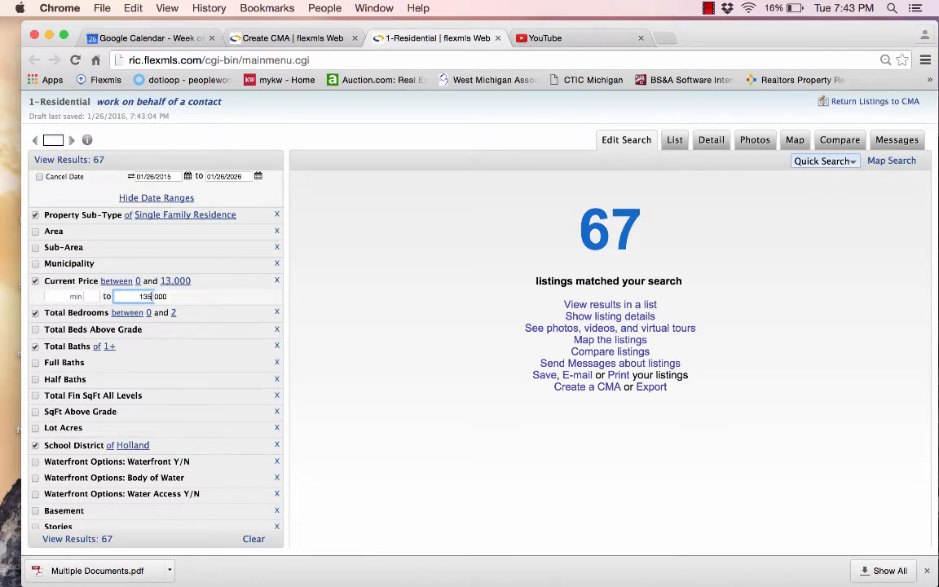
left_click(221, 286)
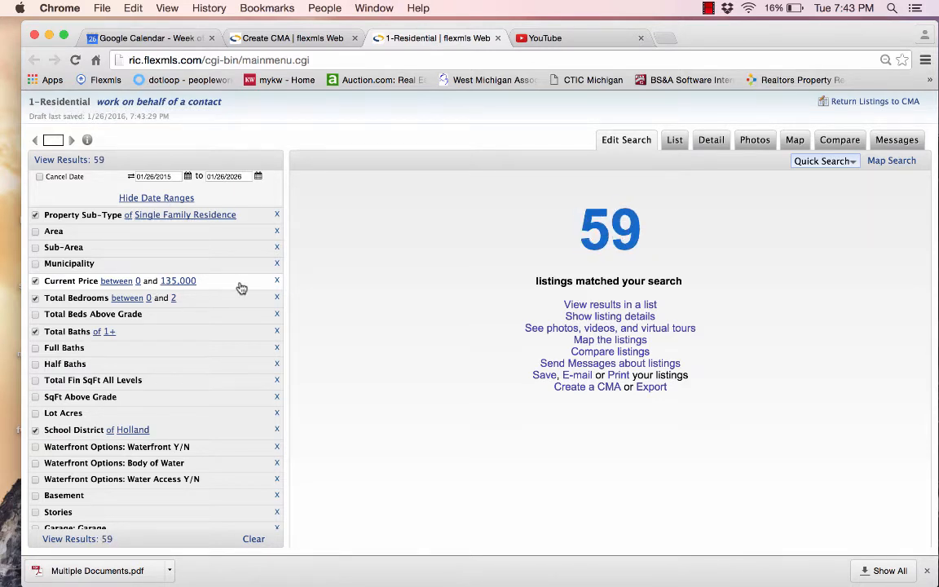
left_click(241, 287)
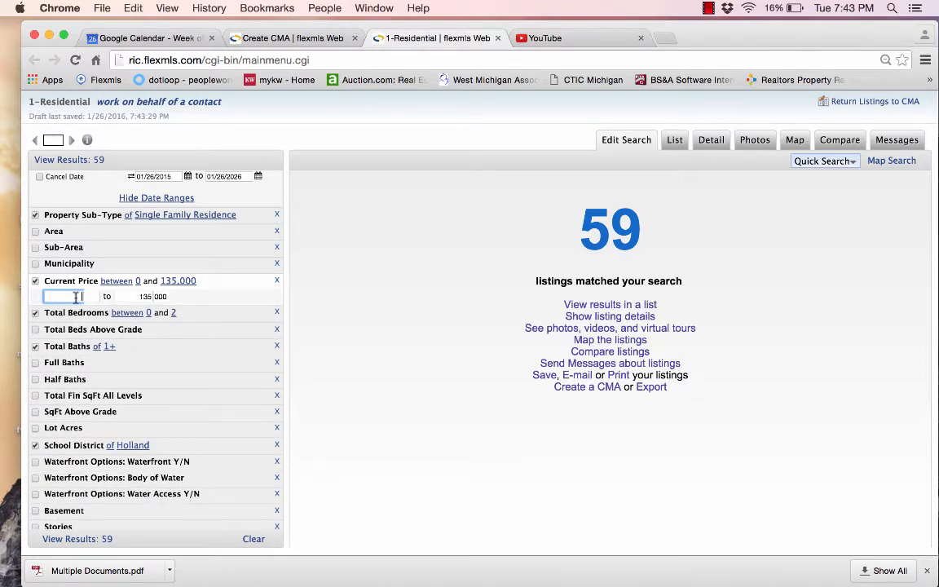
type("1000000")
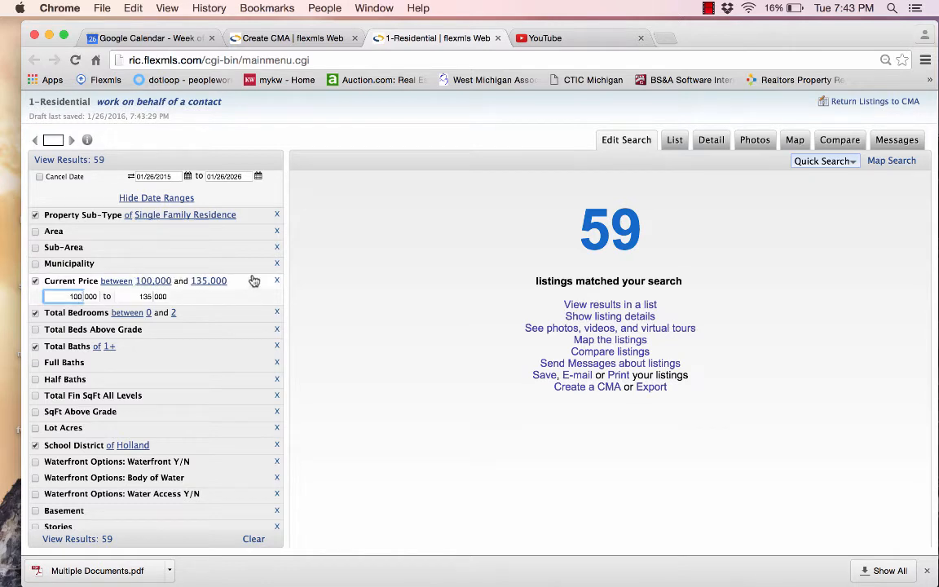
left_click(254, 281)
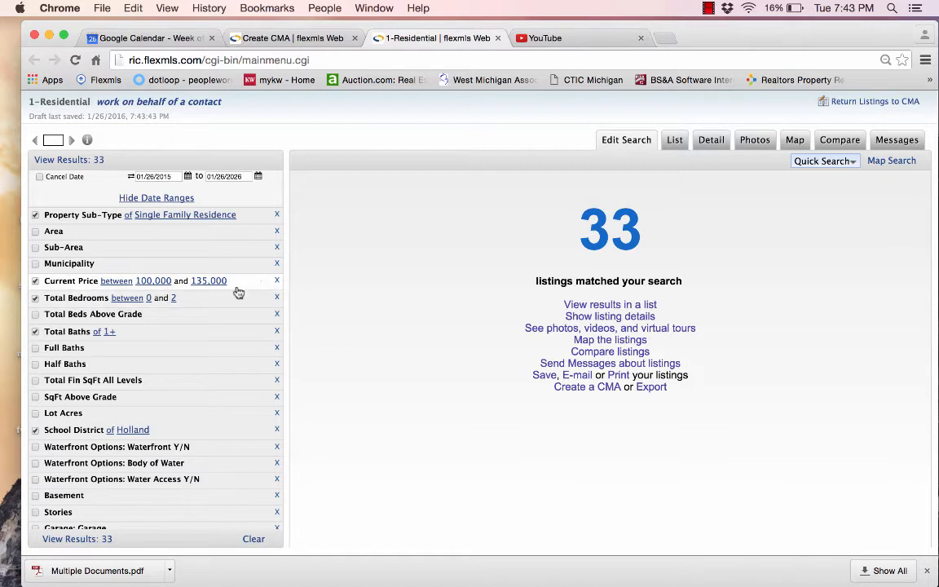
Show the 33 matching comps as a results list and on a Holland street map
left_click(67, 162)
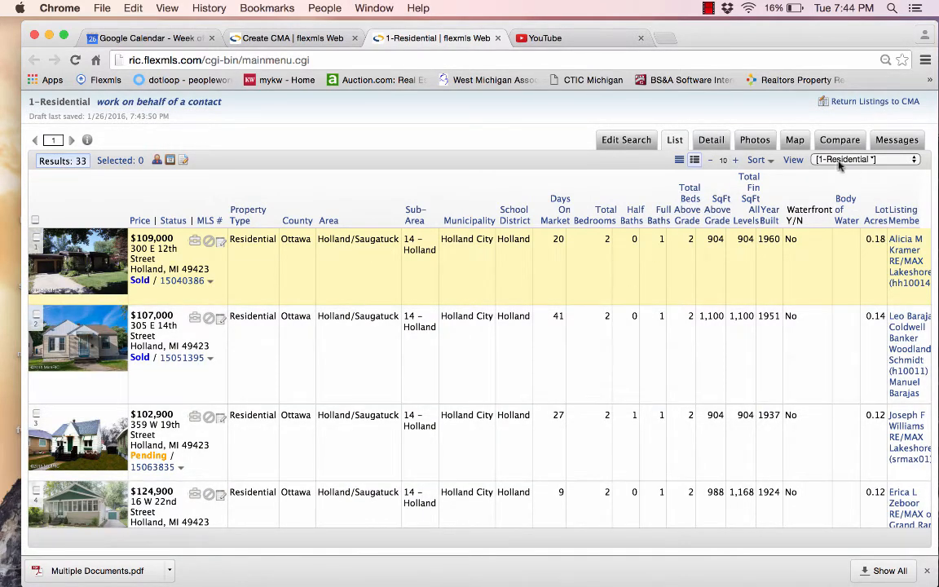
left_click(795, 141)
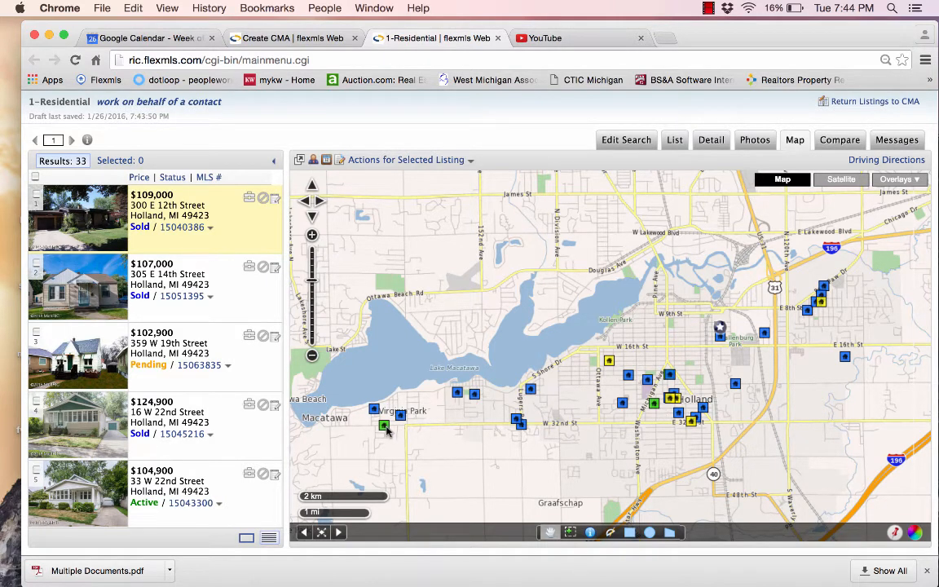
Draw a polygon around east Holland near E 16th St, cutting the results to 5
left_click(670, 533)
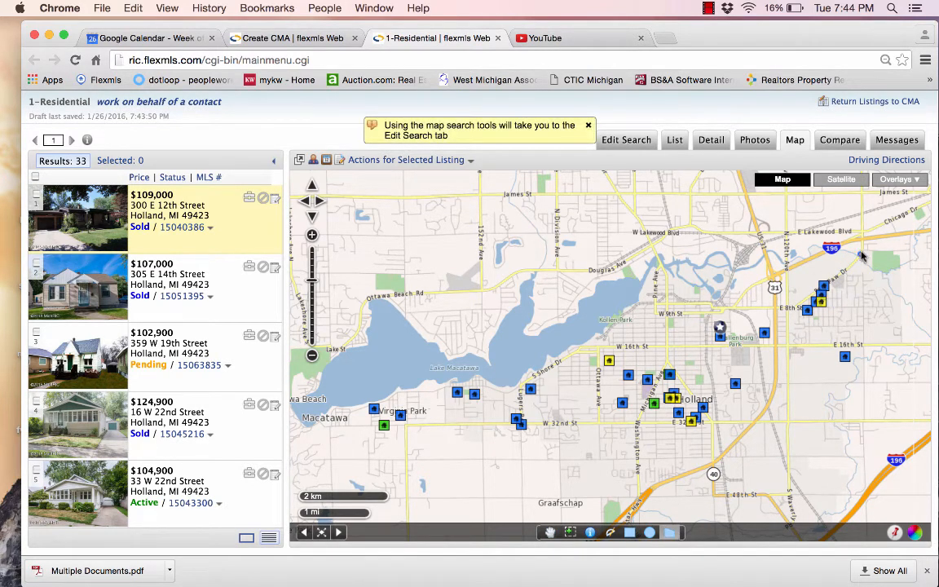
left_click(793, 289)
left_click(788, 350)
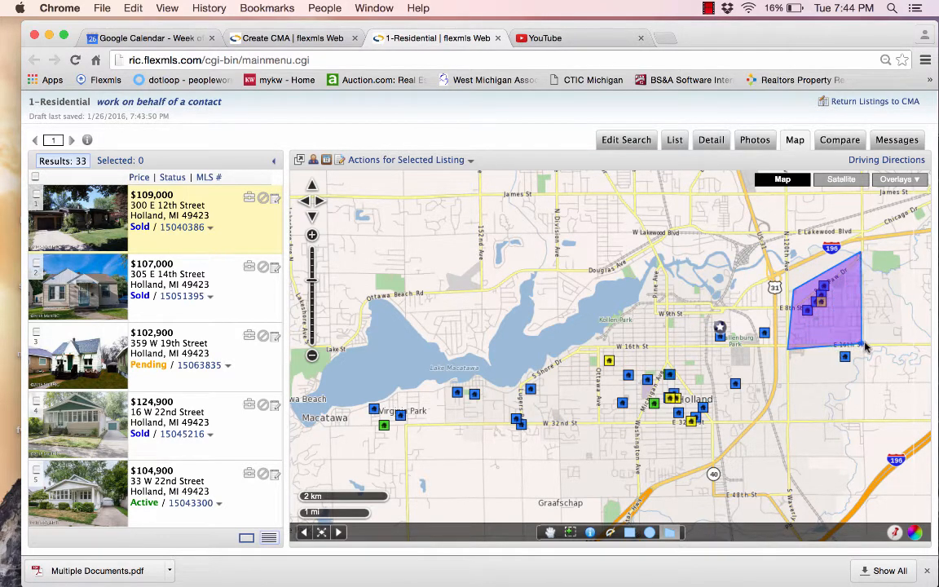
double_click(860, 320)
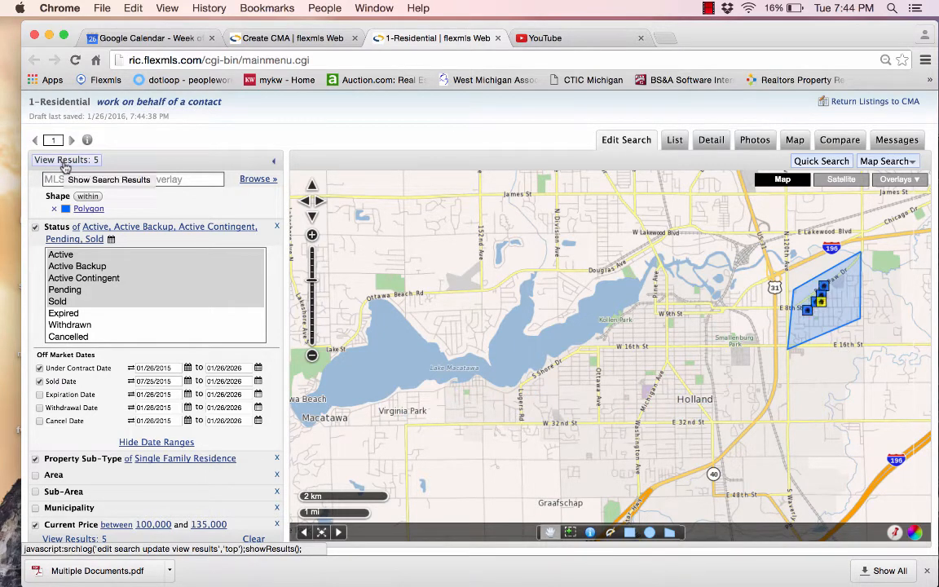
left_click(71, 161)
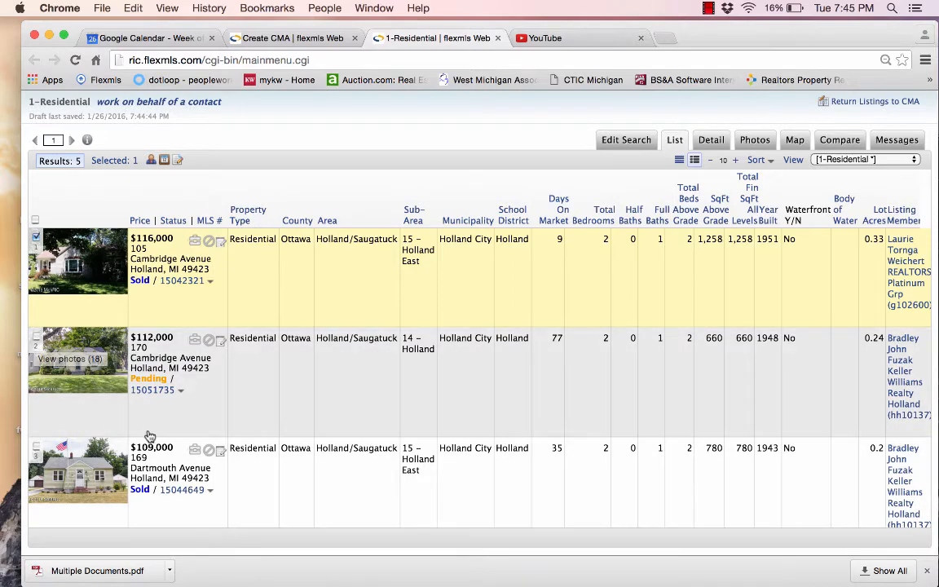
scroll(136, 393, "down", 4)
scroll(140, 407, "down", 3)
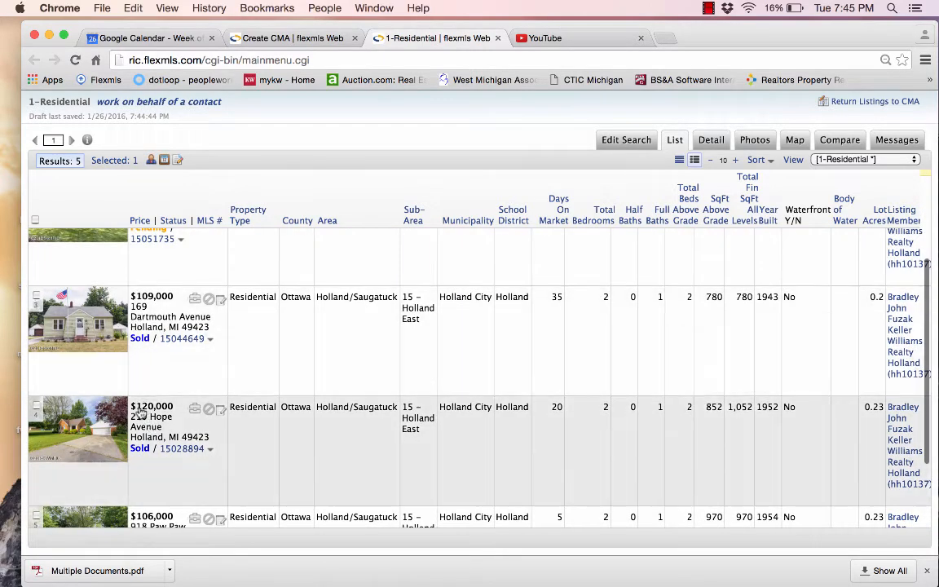
scroll(141, 414, "up", 2)
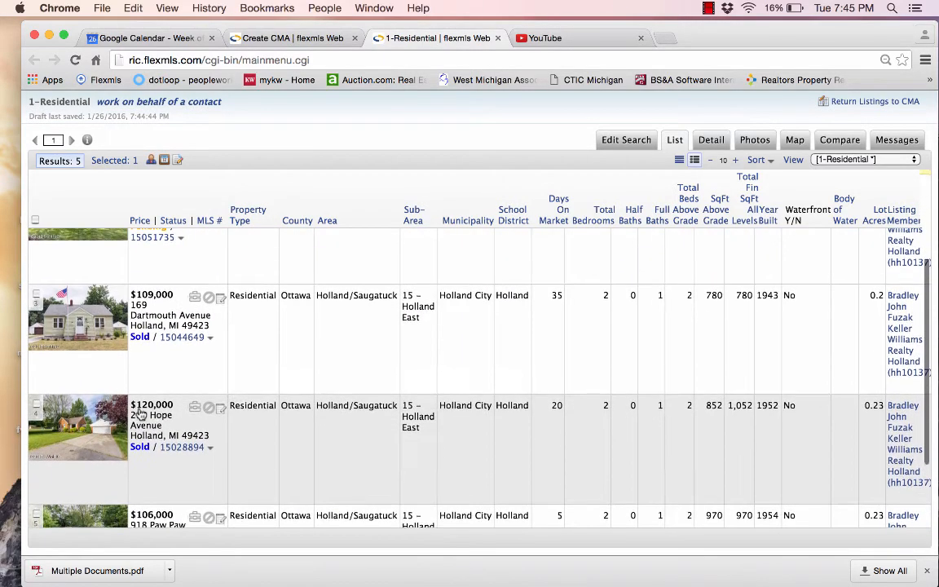
scroll(141, 413, "down", 1)
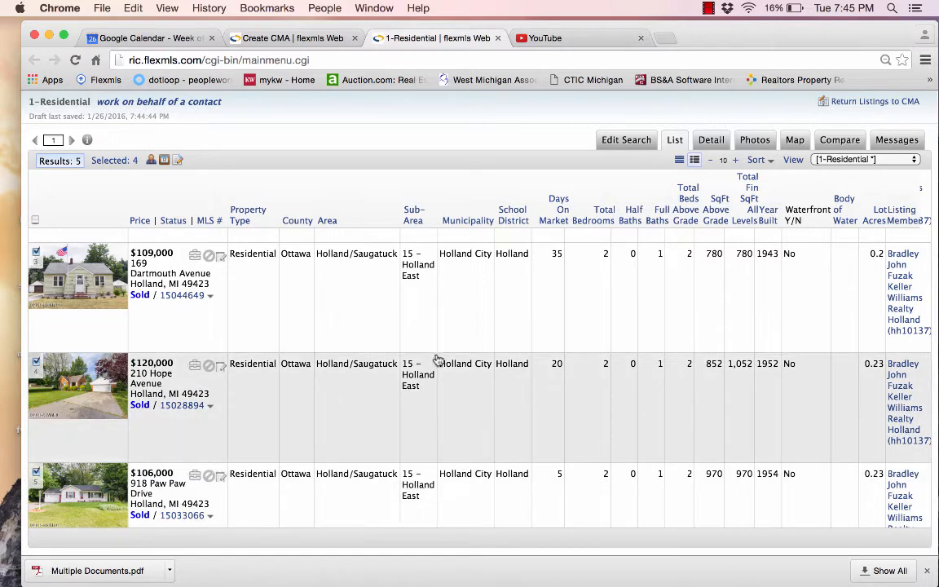
scroll(452, 359, "up", 1)
scroll(452, 359, "up", 3)
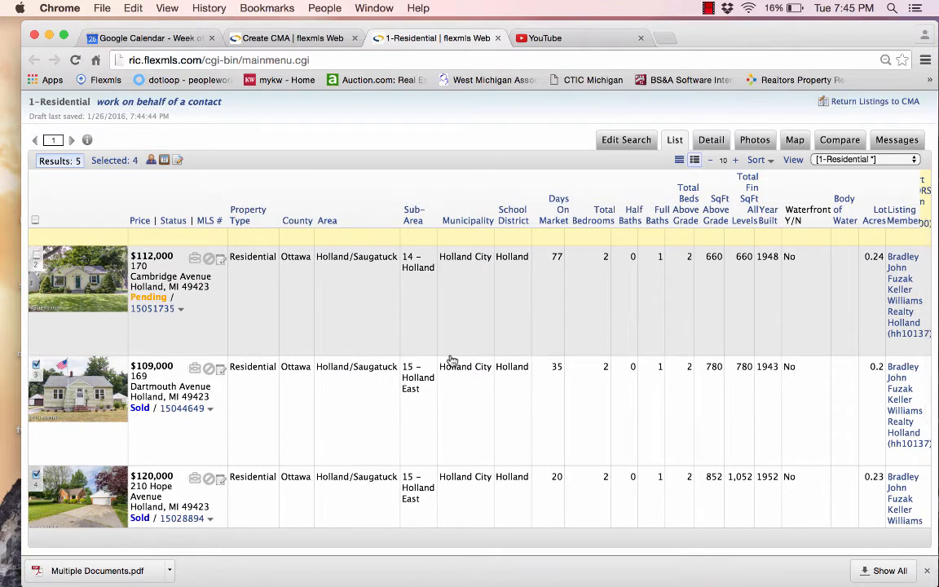
scroll(452, 360, "up", 3)
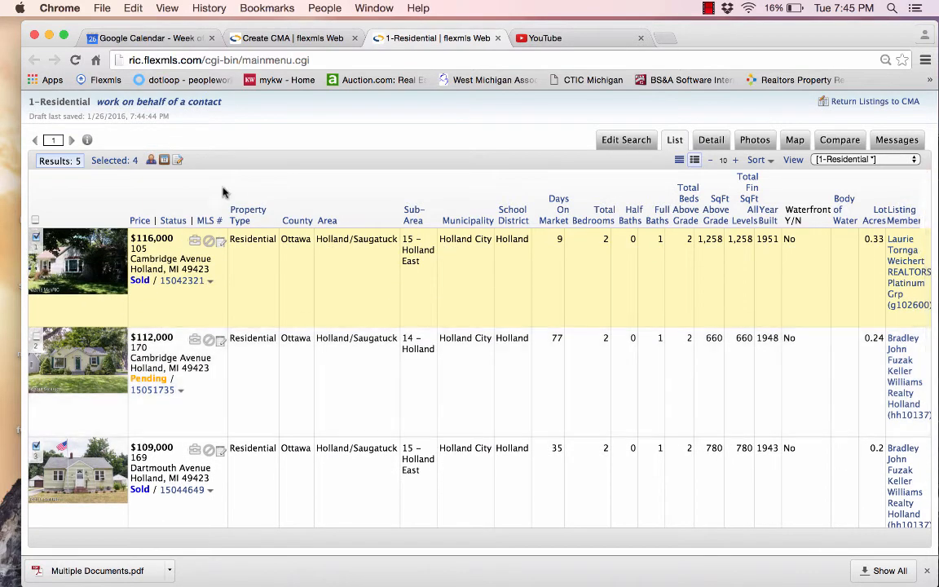
left_click(120, 164)
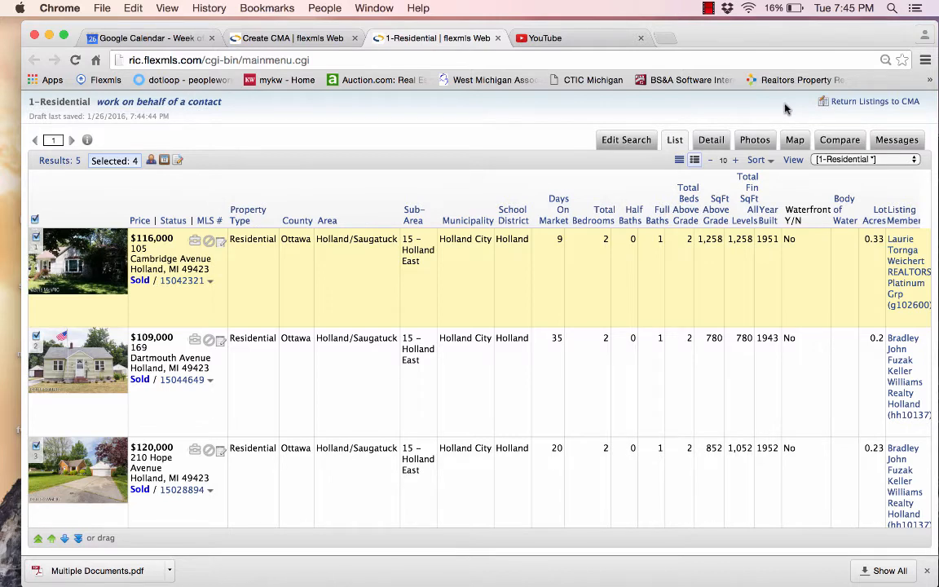
left_click(858, 107)
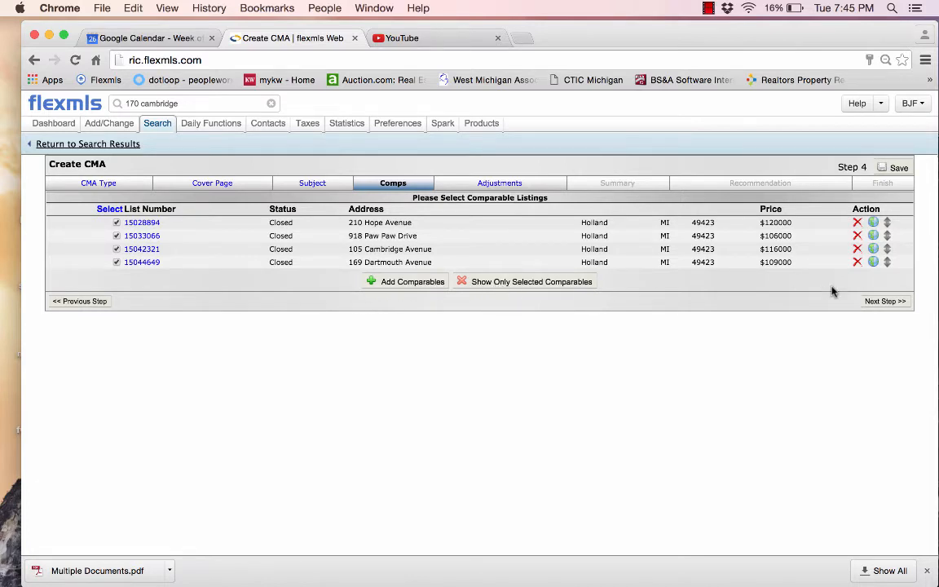
left_click(883, 303)
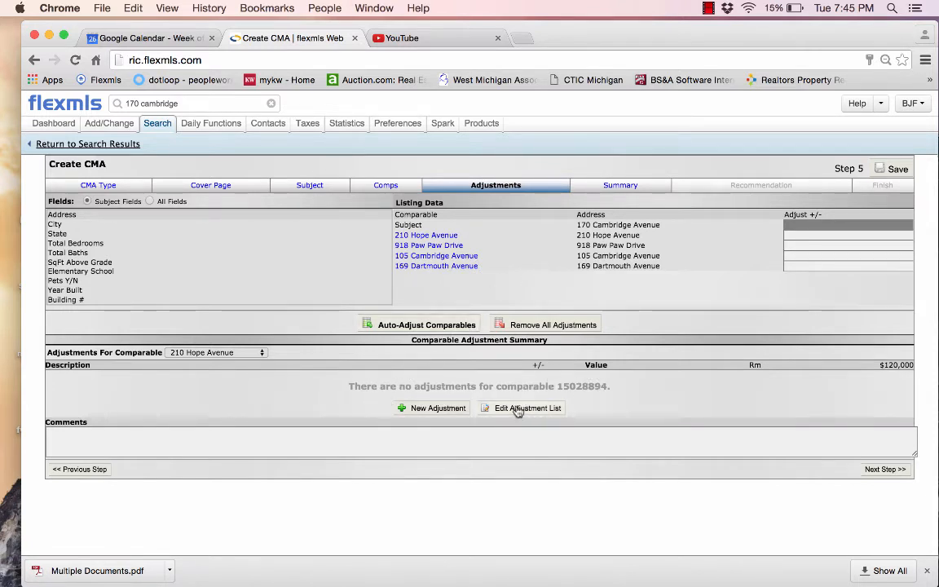
left_click(408, 325)
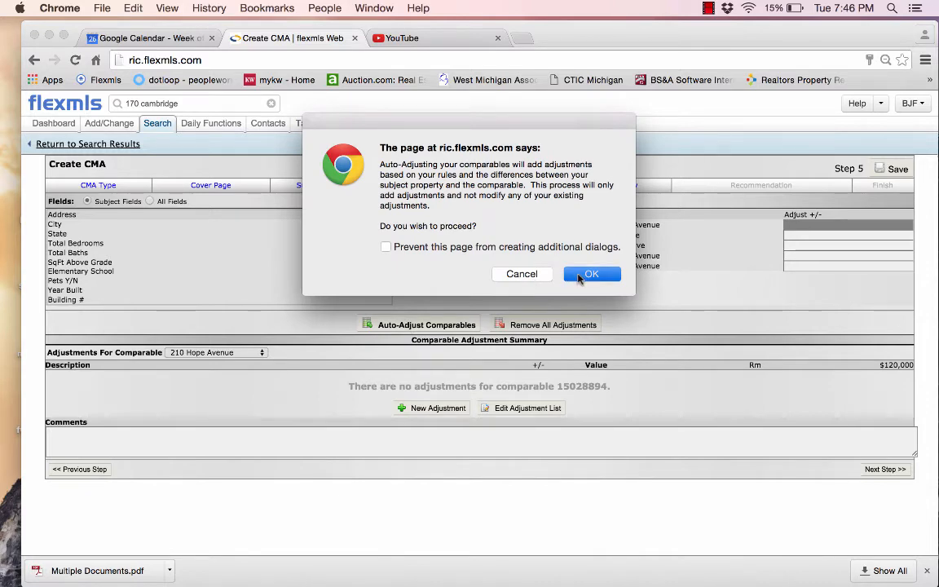
left_click(586, 274)
left_click(578, 232)
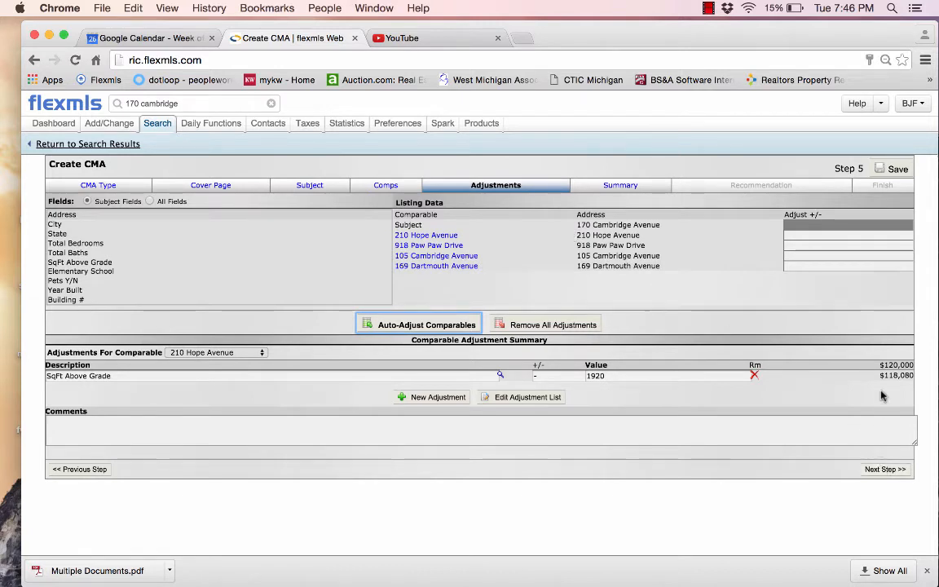
left_click(877, 473)
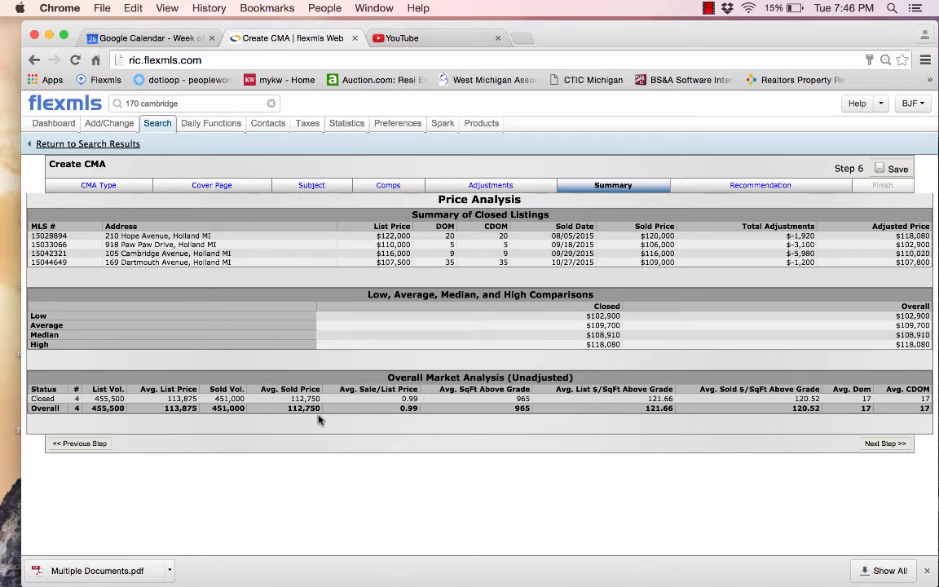
Review the $109,700 price recommendation, then return to the Comps step
left_click(885, 445)
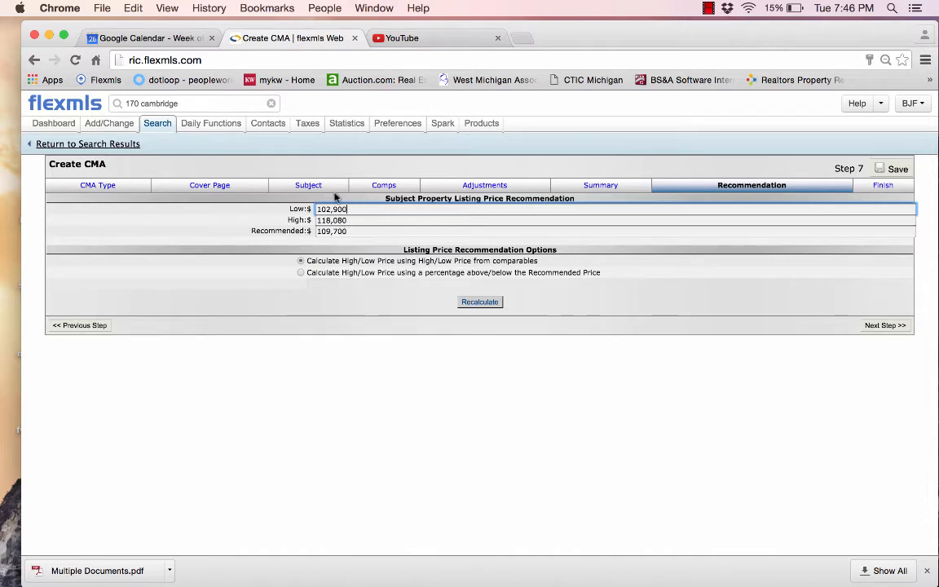
left_click(379, 188)
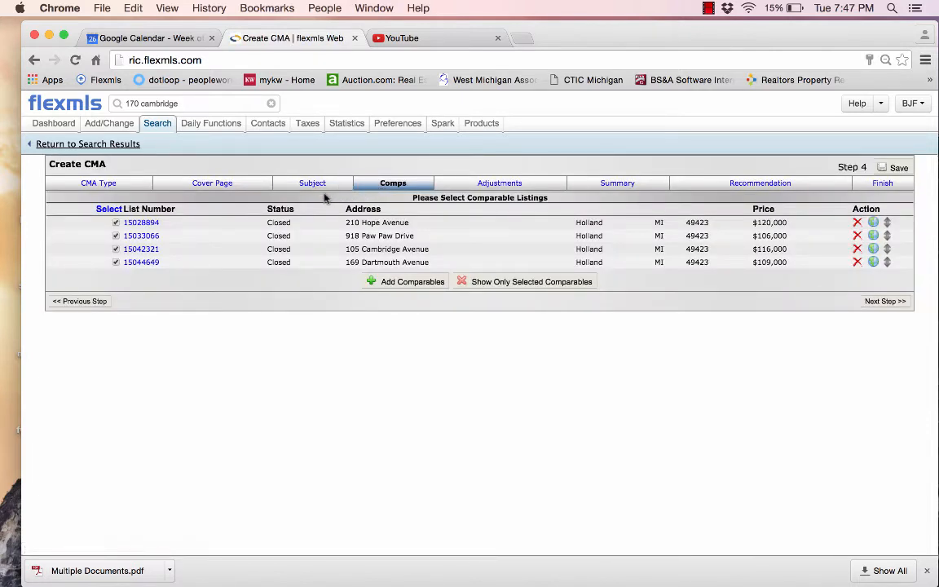
left_click(116, 235)
left_click(877, 303)
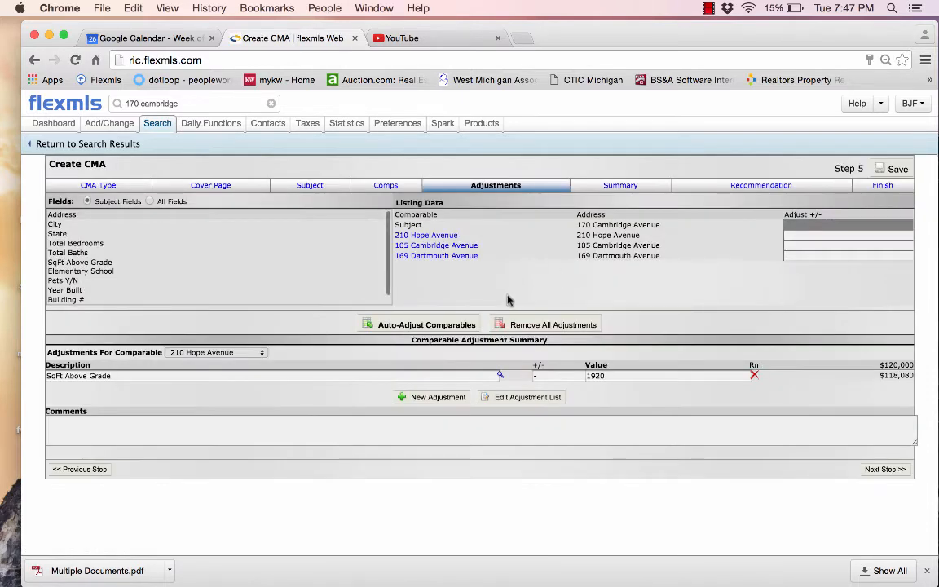
left_click(523, 327)
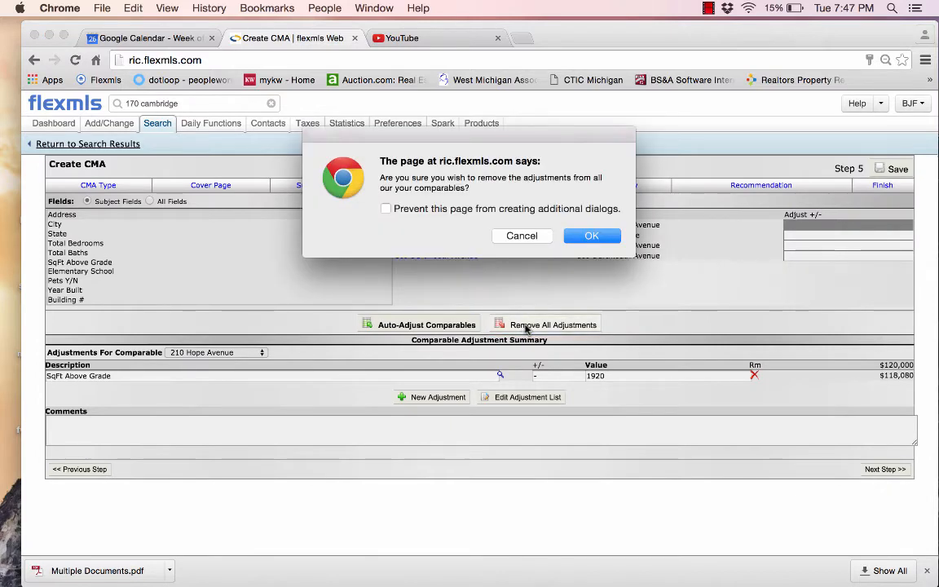
key("Return")
left_click(434, 325)
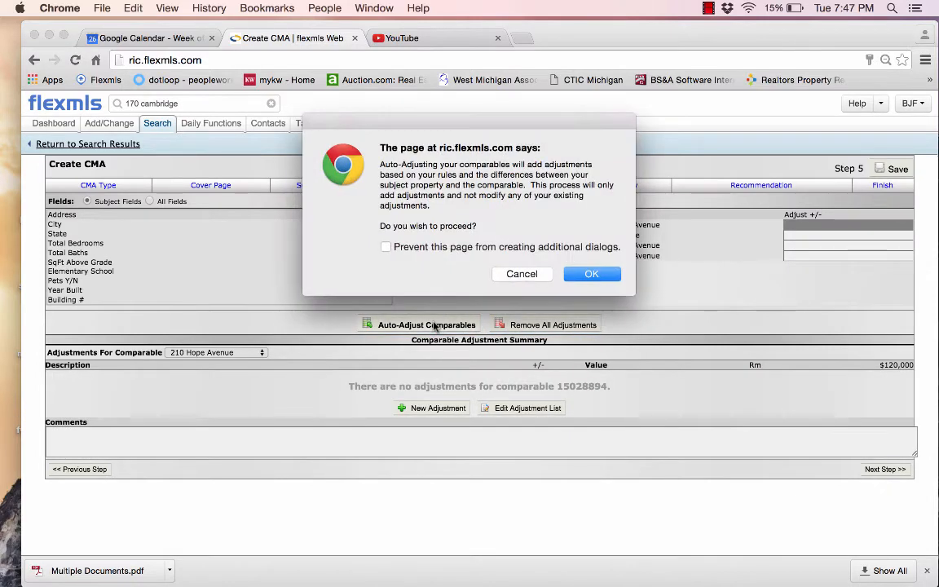
key("Return")
key("Return")
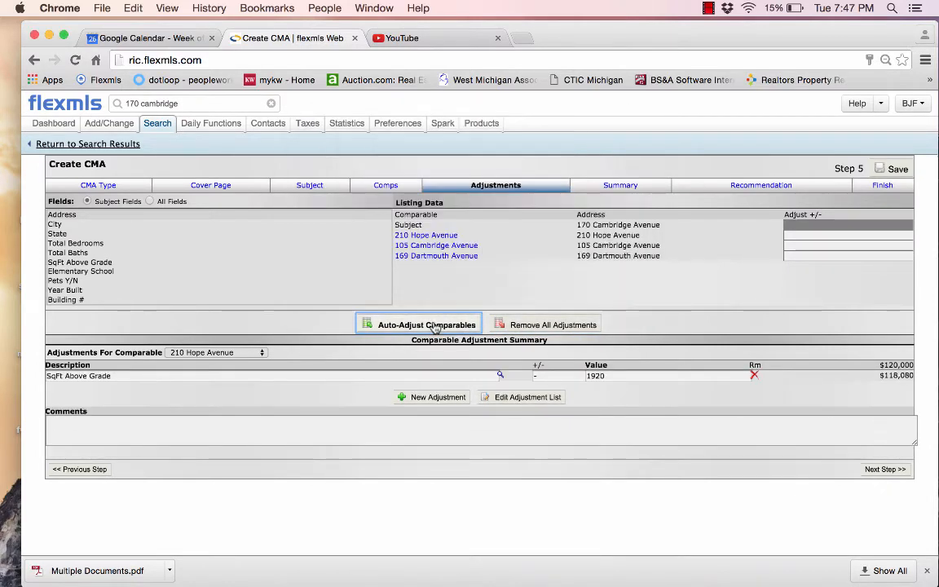
left_click(885, 469)
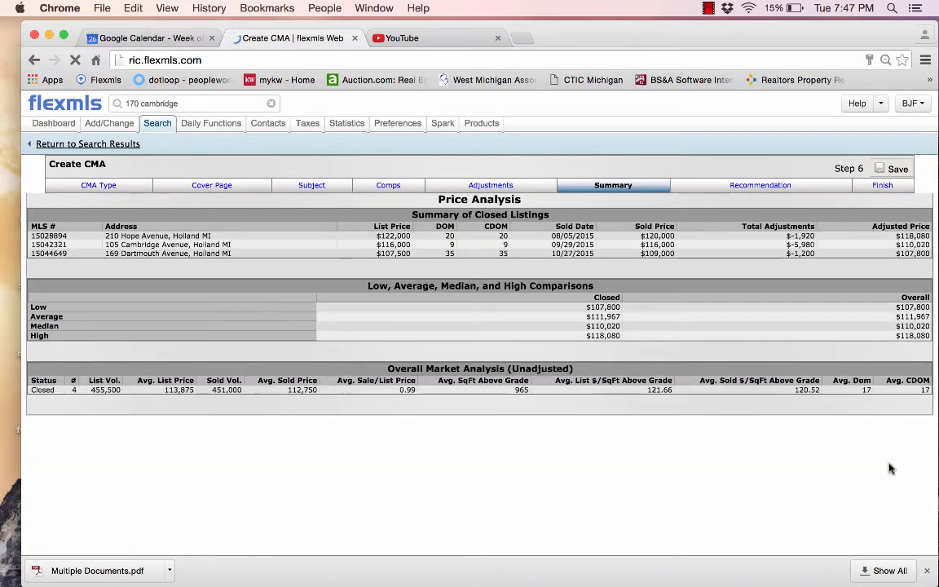
Recalculate the recommendation to Low $107,800 and Recommended $111,967, then advance to Finish
left_click(886, 434)
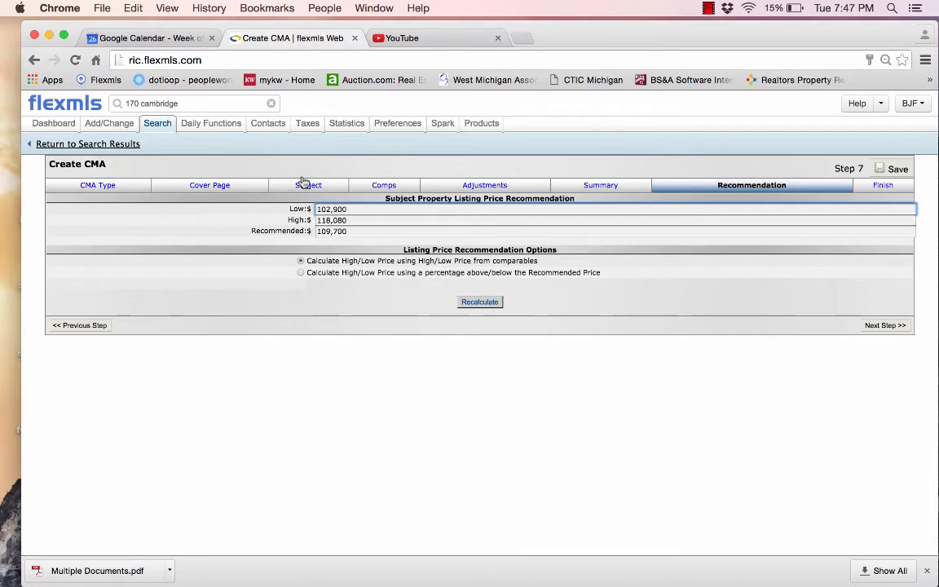
left_click(479, 302)
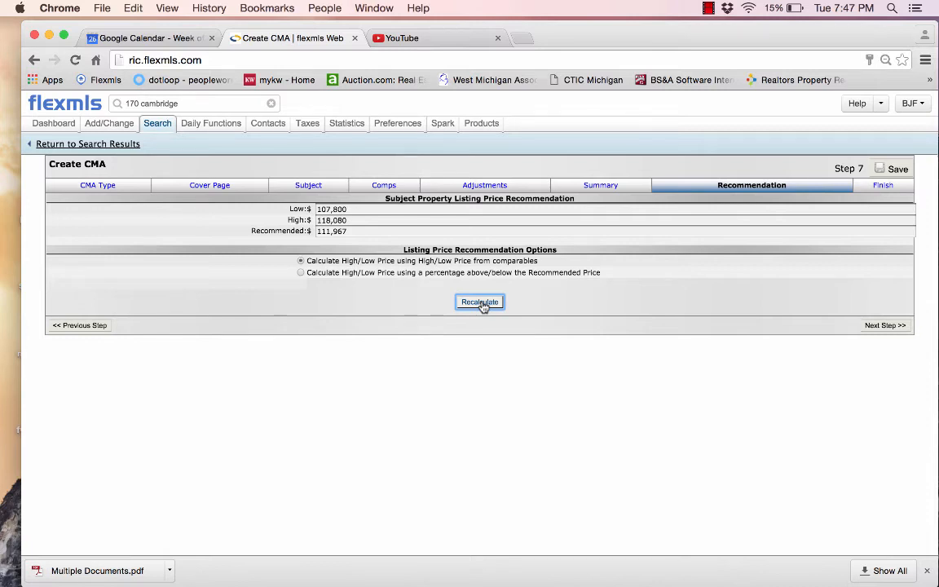
left_click(885, 327)
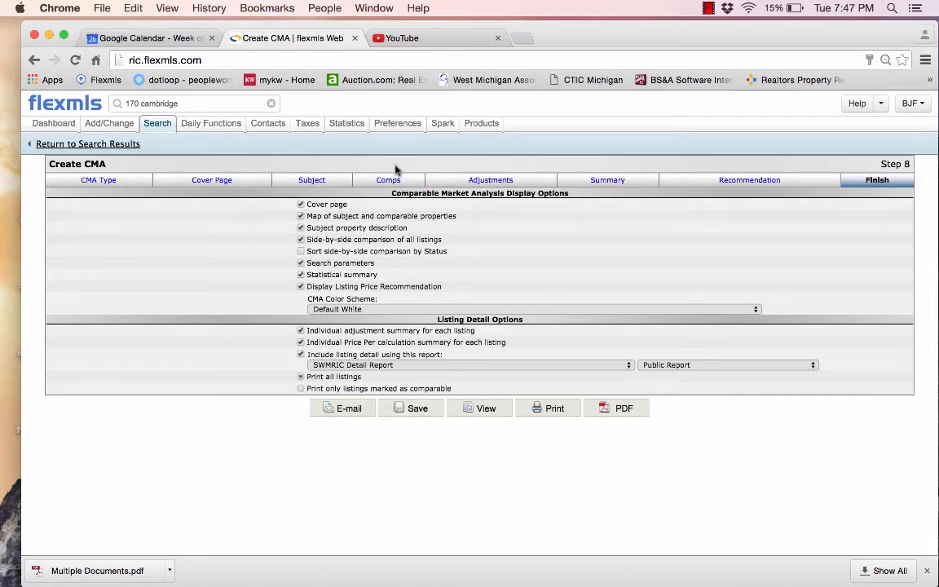
Save the CMA as a new CMA named 'Test' and reopen it from Saved CMAs
left_click(411, 408)
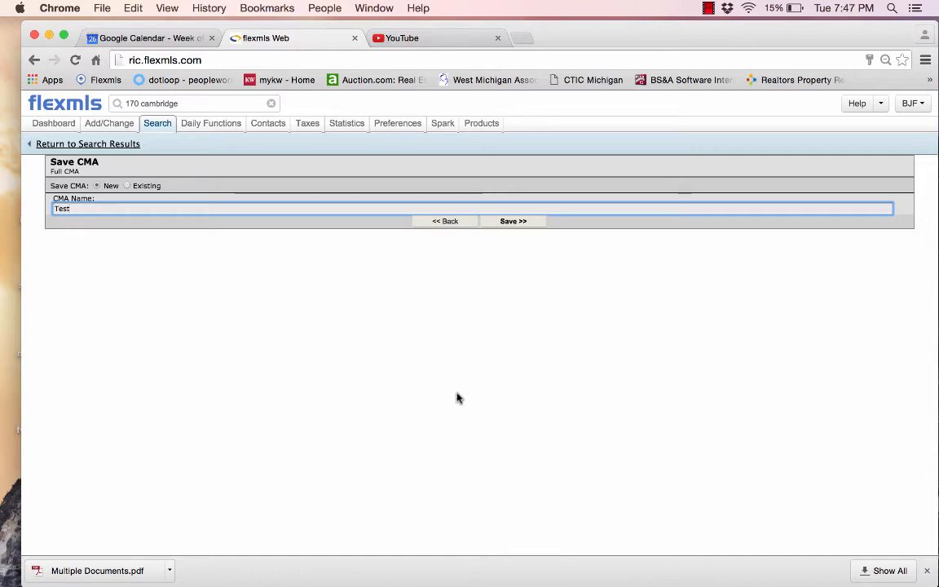
left_click(511, 226)
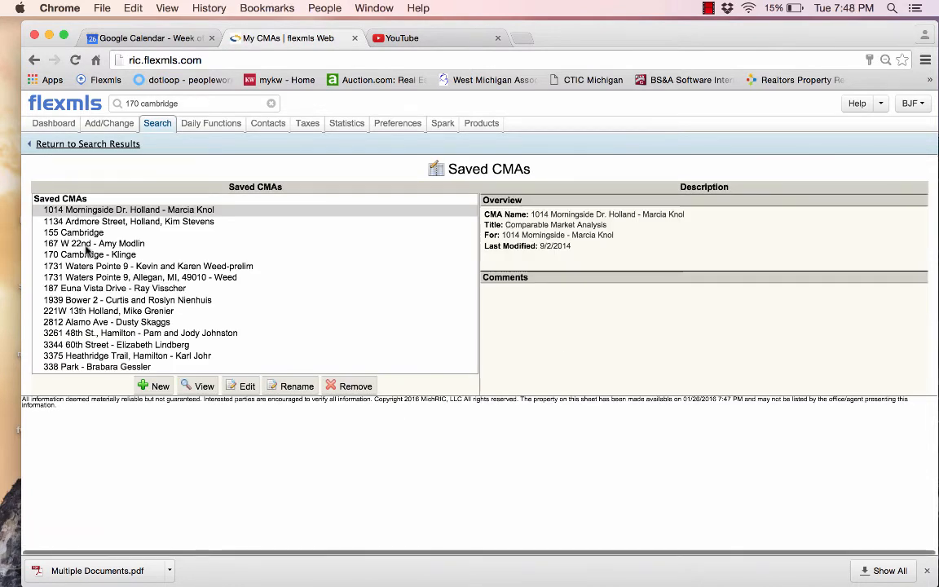
scroll(87, 251, "down", 10)
scroll(88, 251, "down", 2)
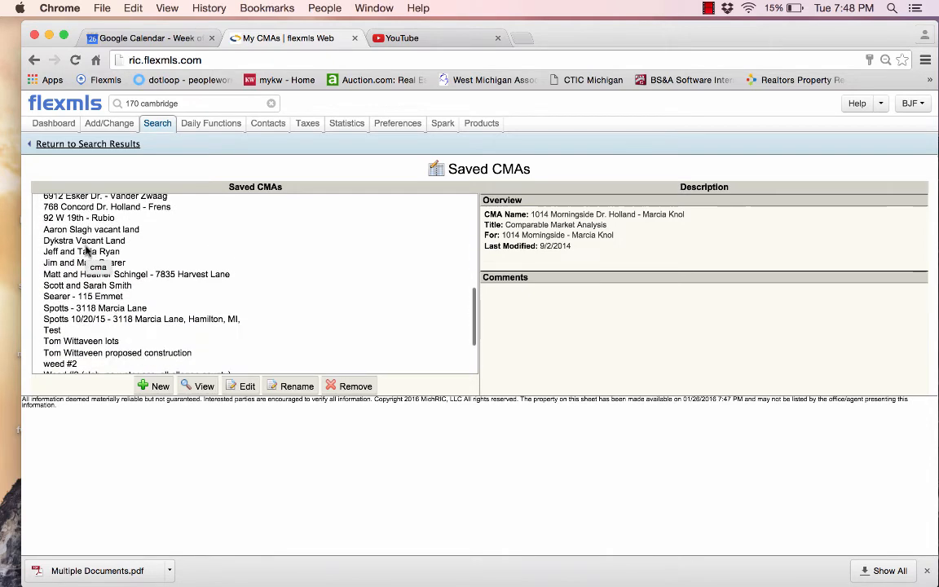
left_click(57, 330)
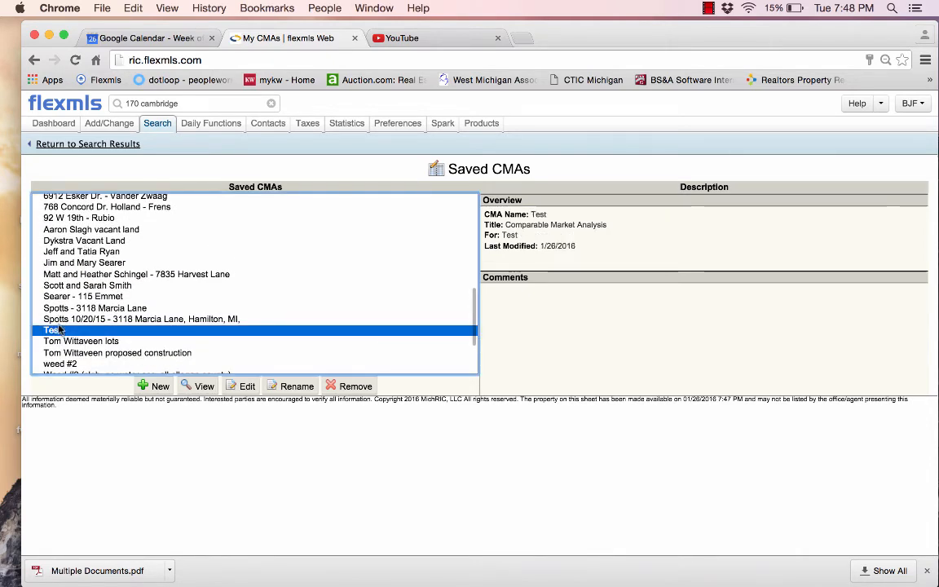
left_click(244, 388)
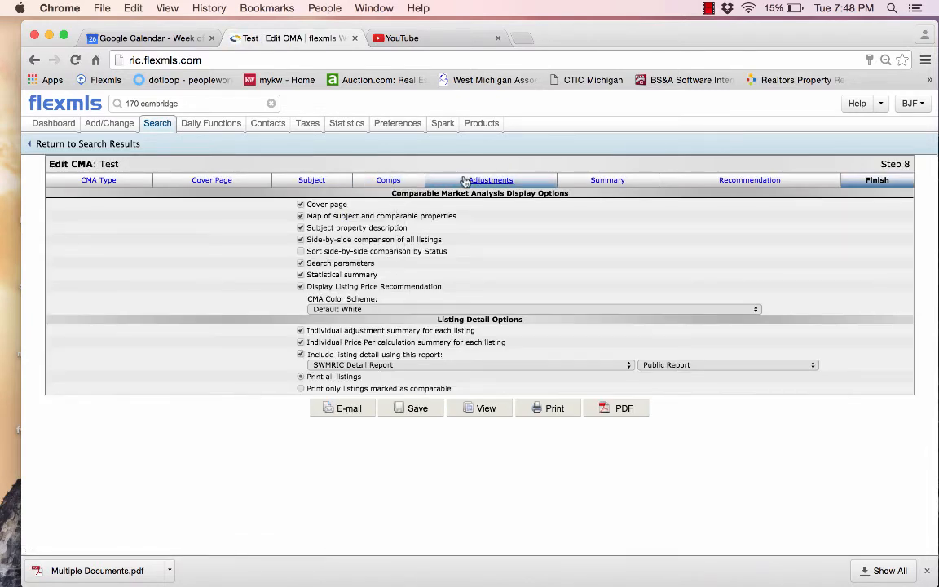
Go to the Adjustments step and browse the list of automatic adjustments
left_click(488, 184)
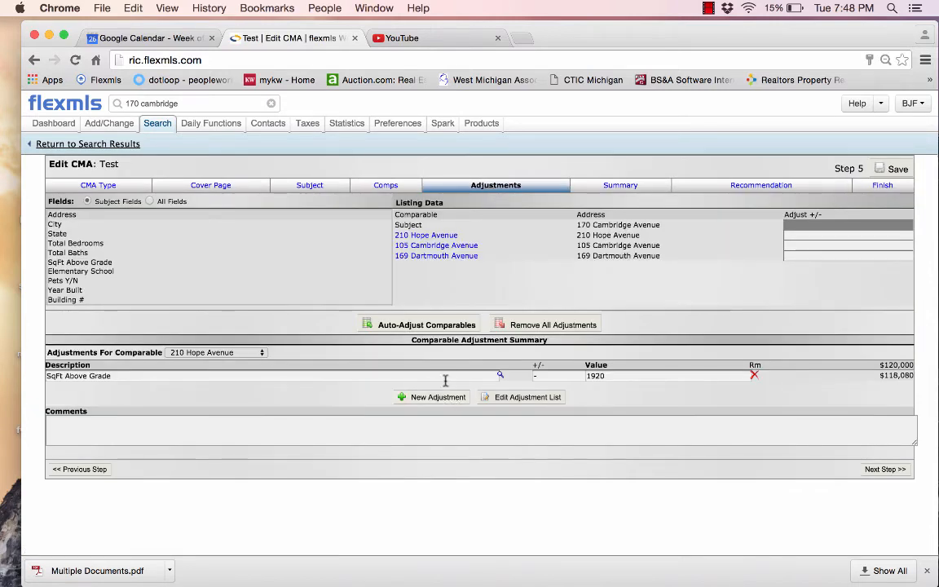
left_click(506, 397)
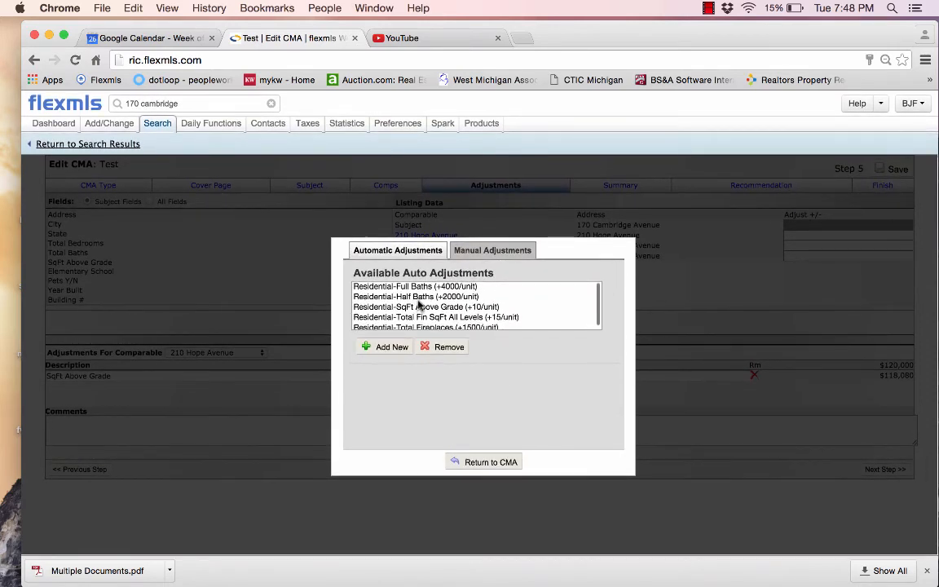
scroll(418, 304, "down", 2)
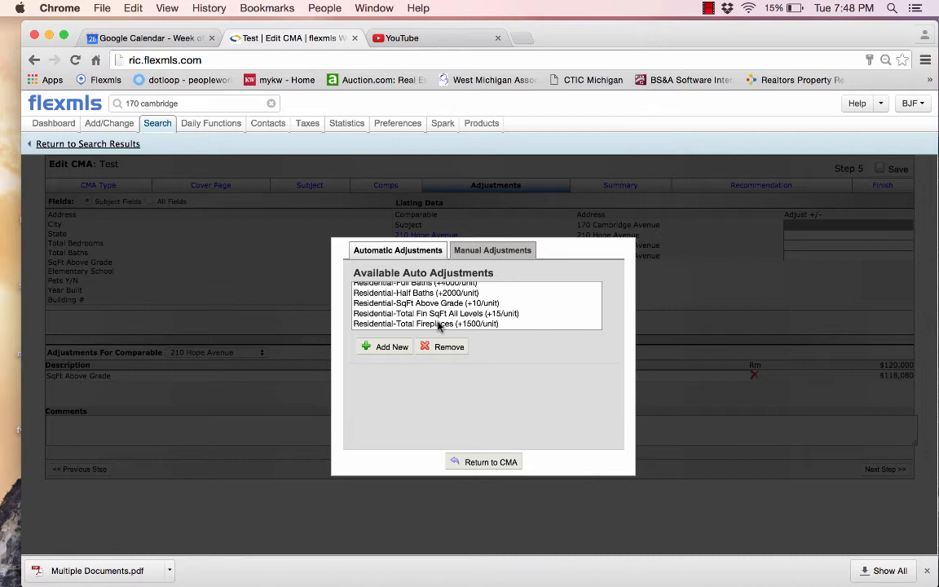
scroll(436, 295, "up", 1)
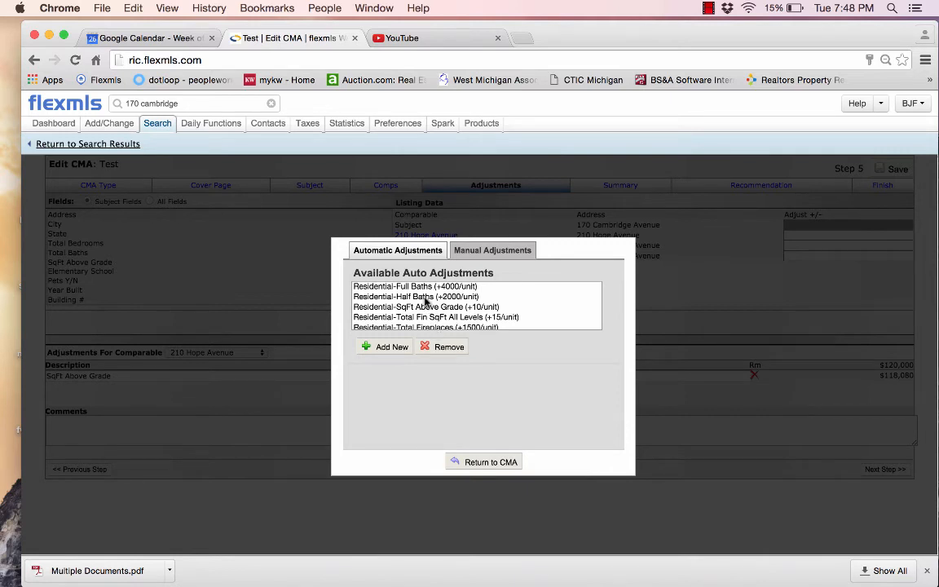
scroll(425, 301, "down", 1)
scroll(424, 302, "up", 1)
Review the manual adjustments, recheck the automatic ones, and return to the CMA
left_click(461, 250)
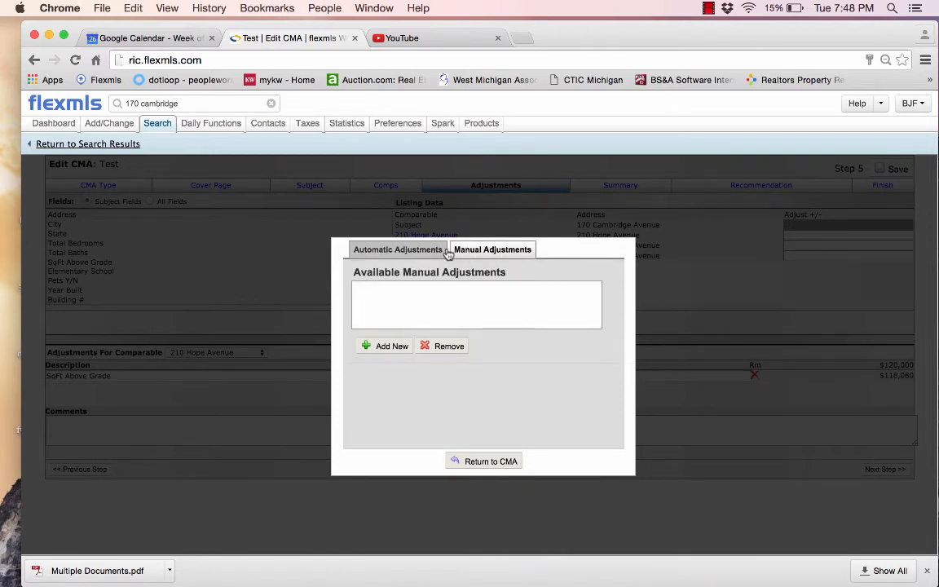
left_click(407, 251)
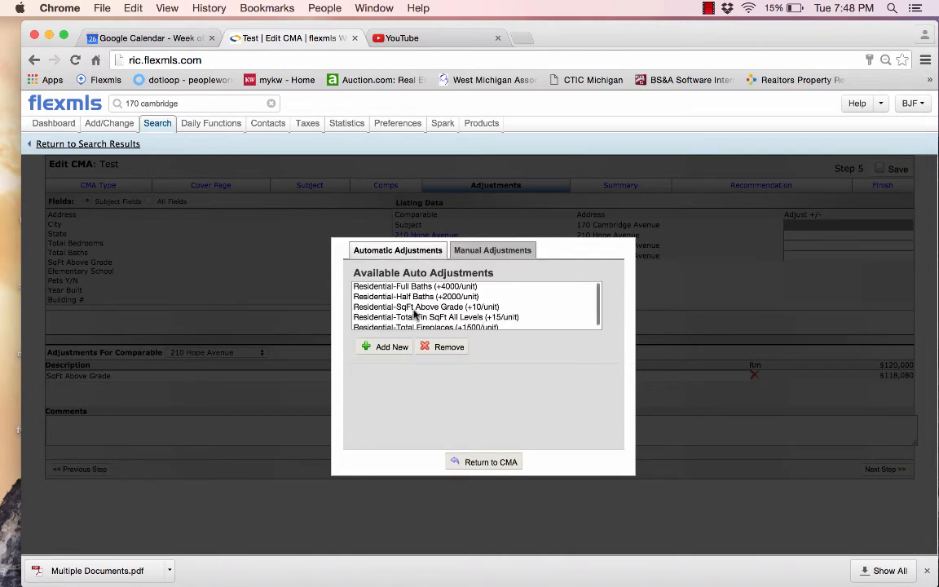
scroll(413, 315, "down", 1)
scroll(414, 315, "up", 1)
left_click(489, 462)
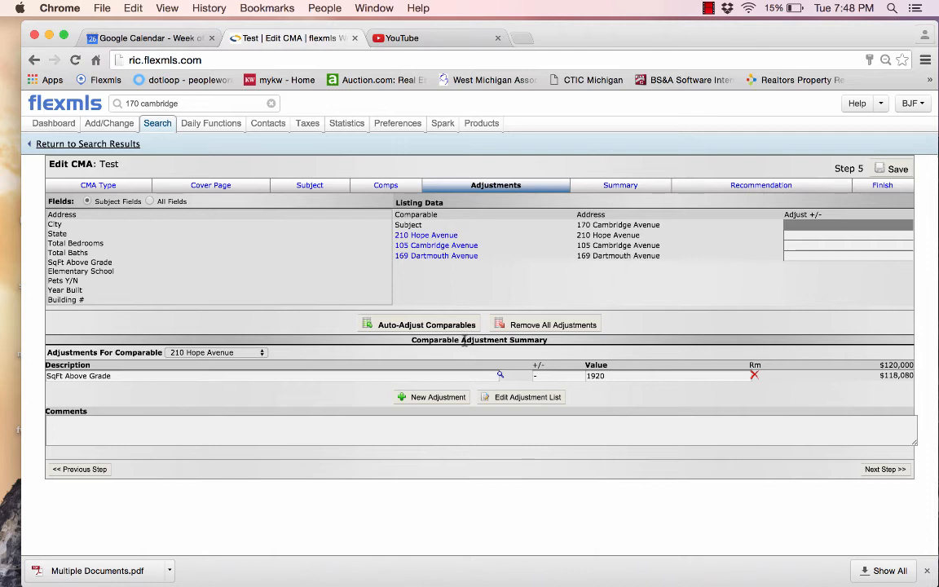
From the price summary step, save the CMA as Test, overwriting the existing one
scroll(398, 281, "down", 1)
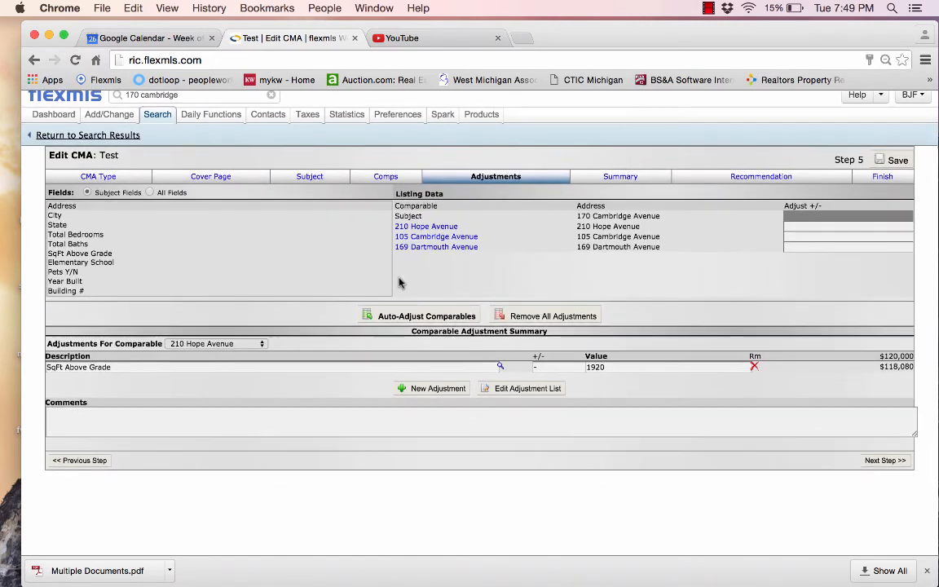
scroll(398, 281, "up", 1)
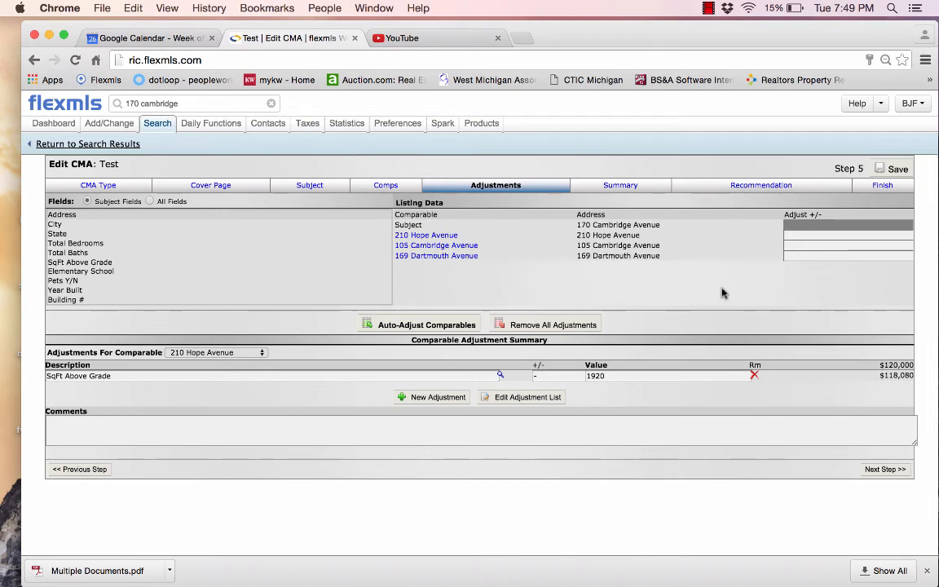
left_click(617, 186)
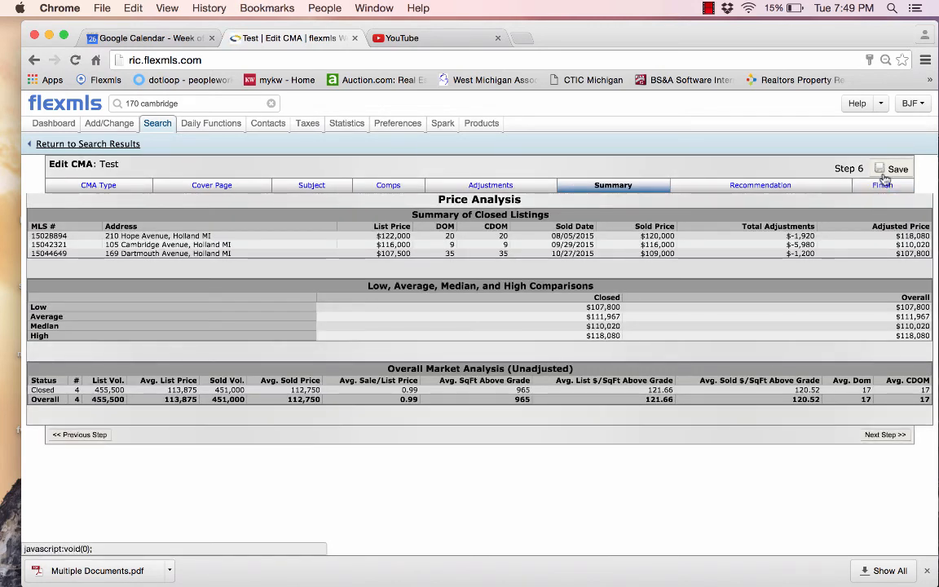
left_click(890, 170)
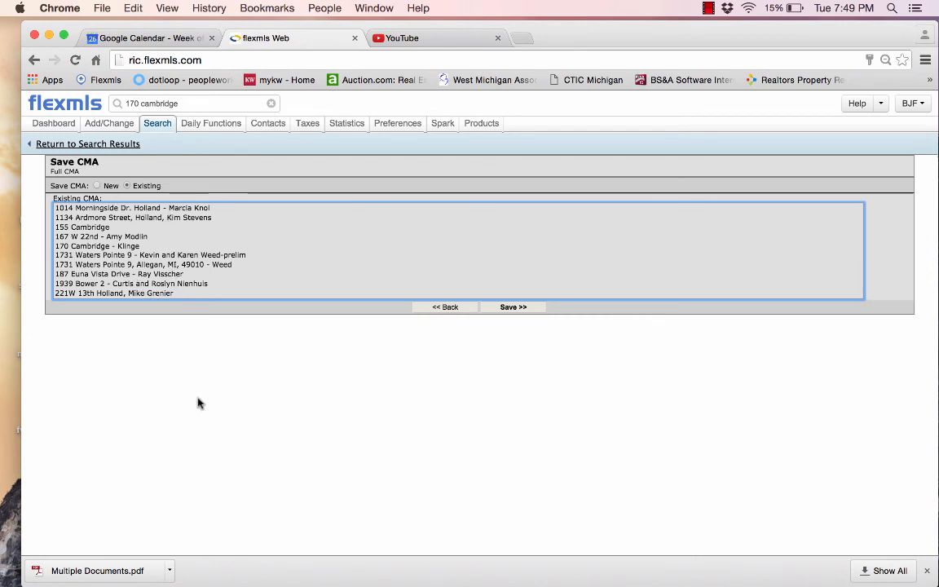
left_click(515, 308)
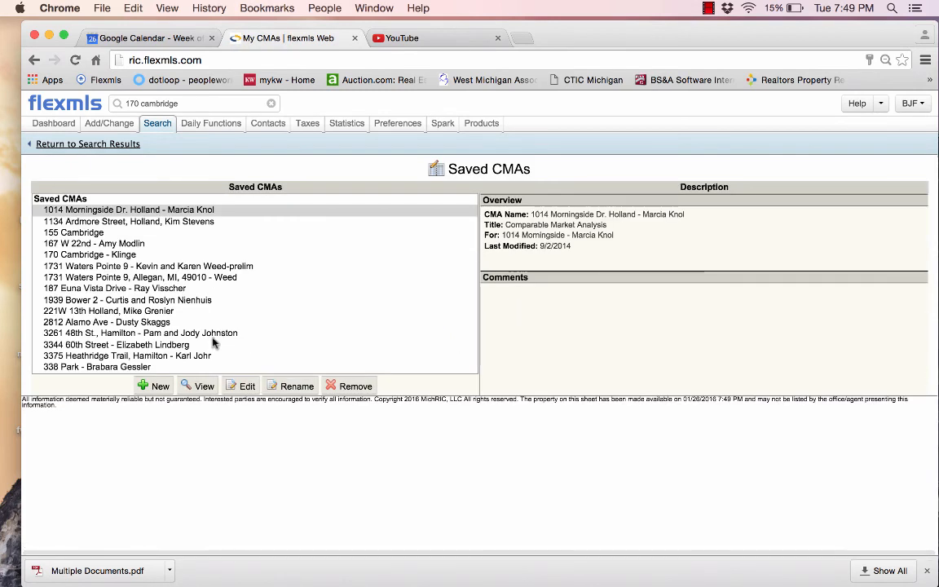
Select Test in the Saved CMAs list and view its full report
scroll(213, 342, "down", 10)
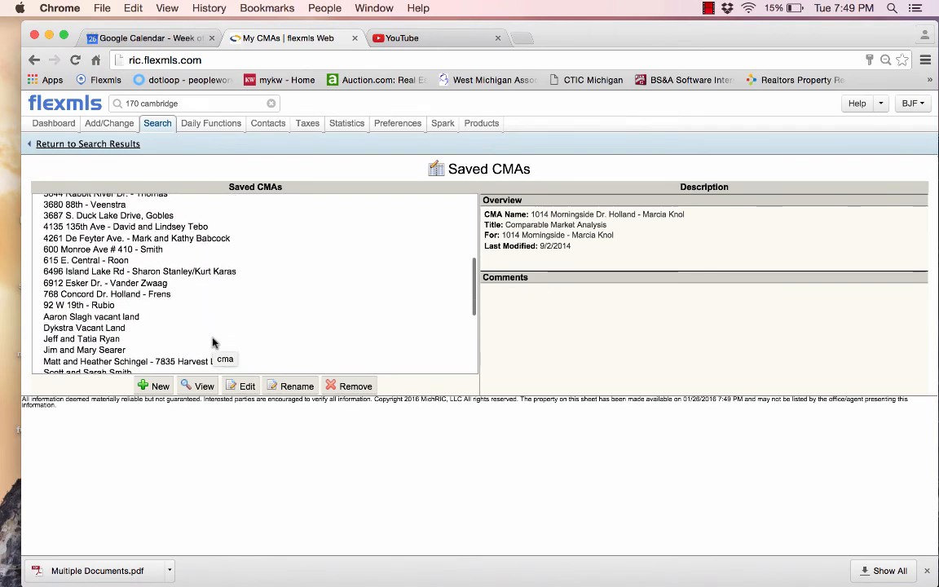
scroll(212, 343, "down", 5)
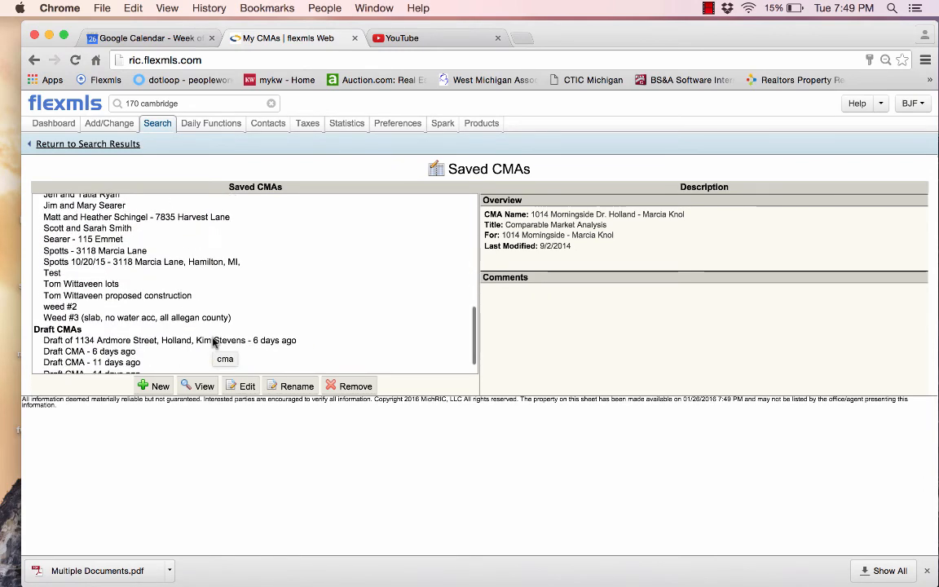
left_click(54, 272)
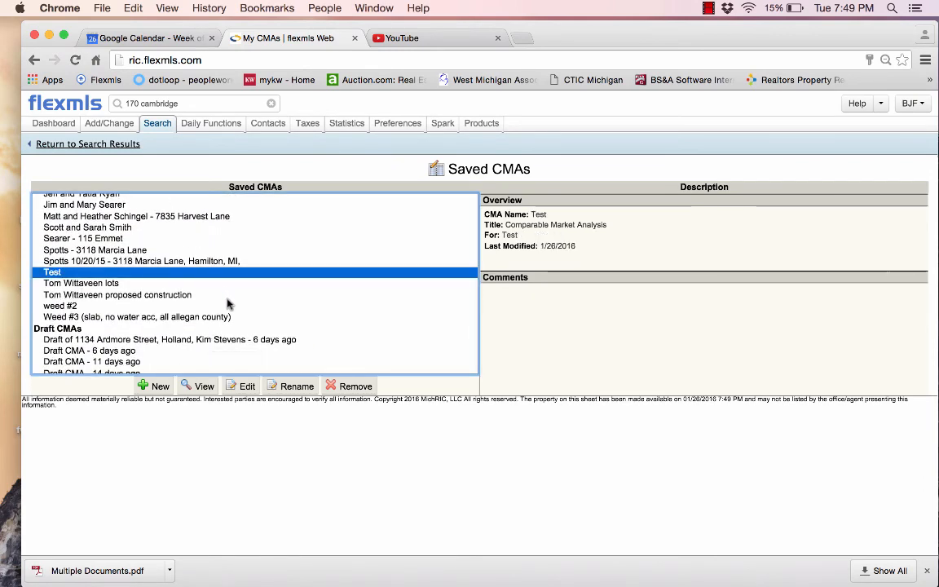
left_click(199, 386)
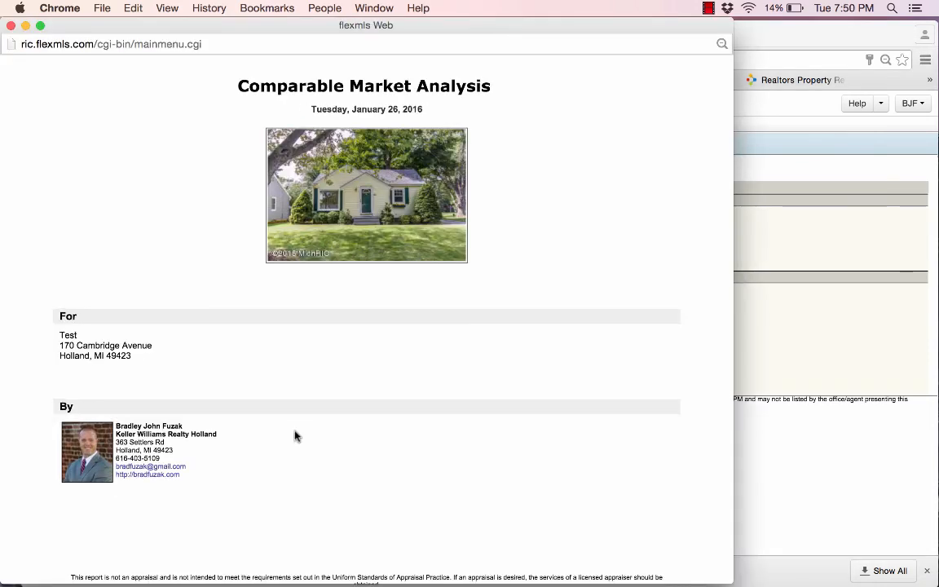
Read through the report's map, comparables, price recommendation and detail pages, then close it
scroll(295, 436, "down", 10)
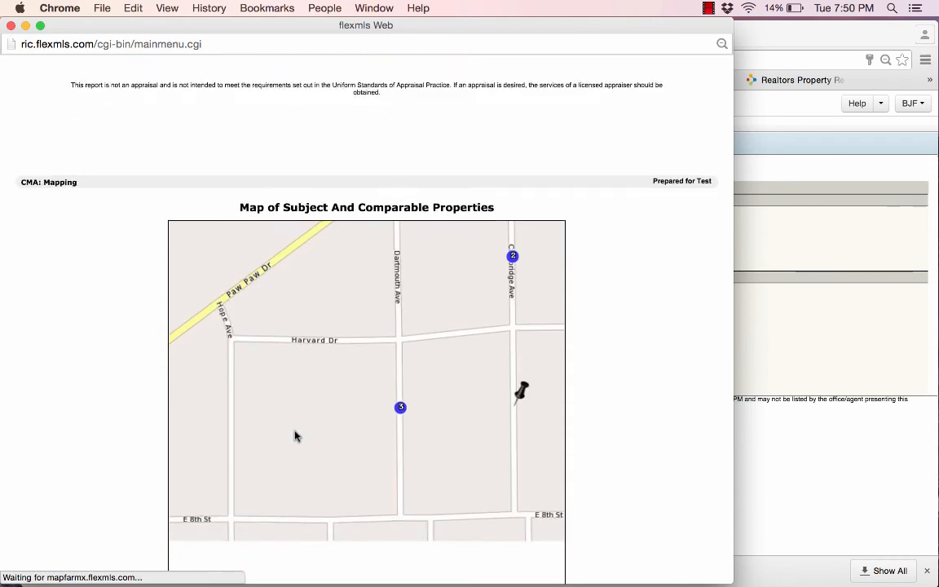
scroll(295, 436, "down", 5)
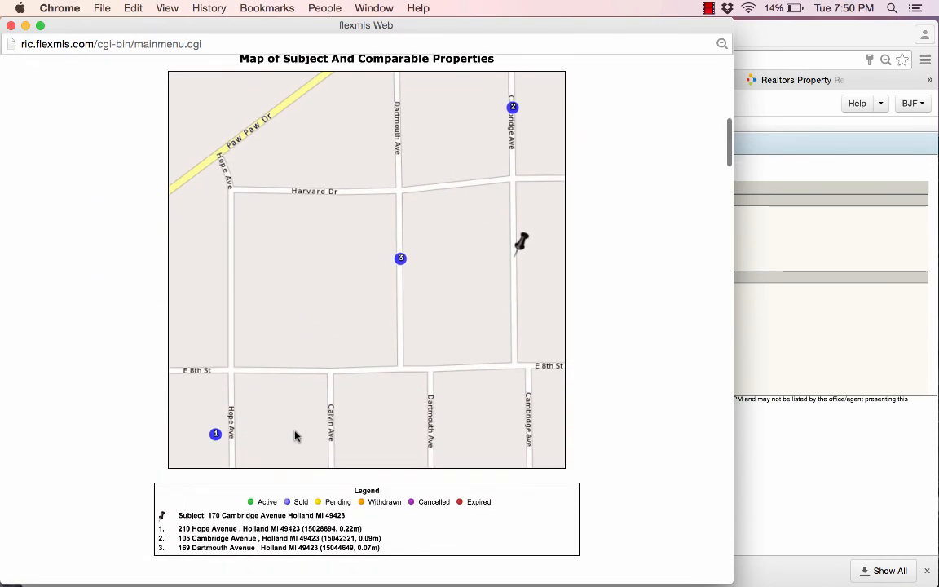
scroll(295, 436, "down", 6)
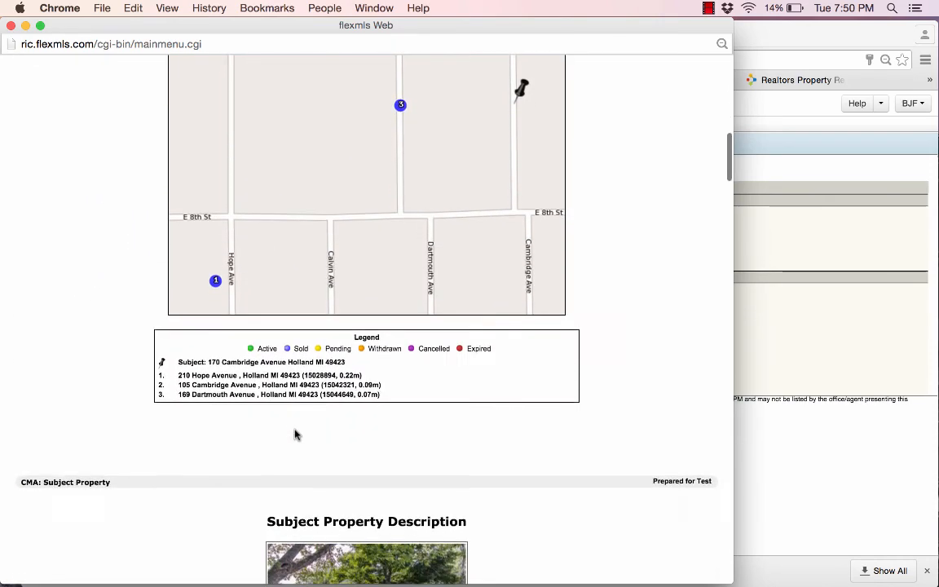
scroll(295, 436, "down", 2)
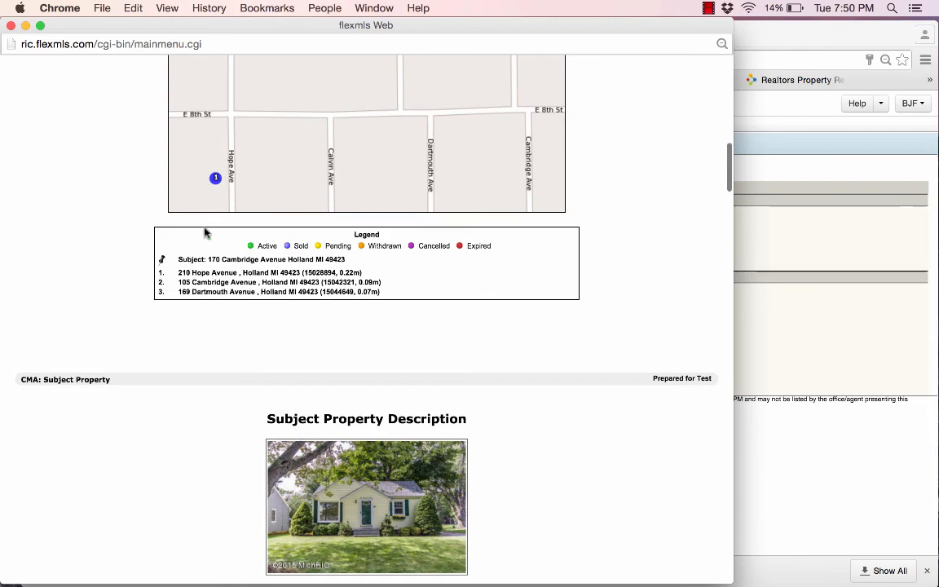
scroll(330, 368, "down", 6)
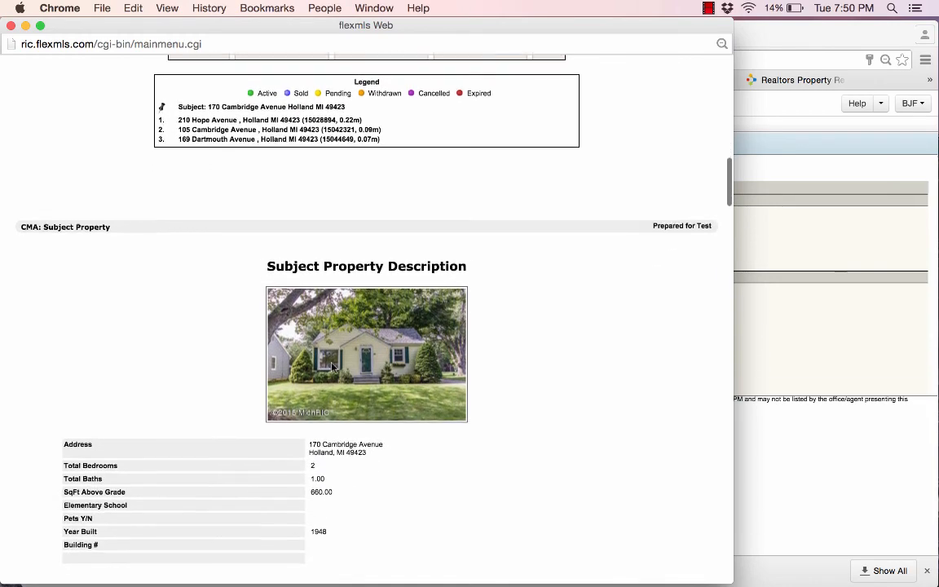
scroll(331, 369, "down", 11)
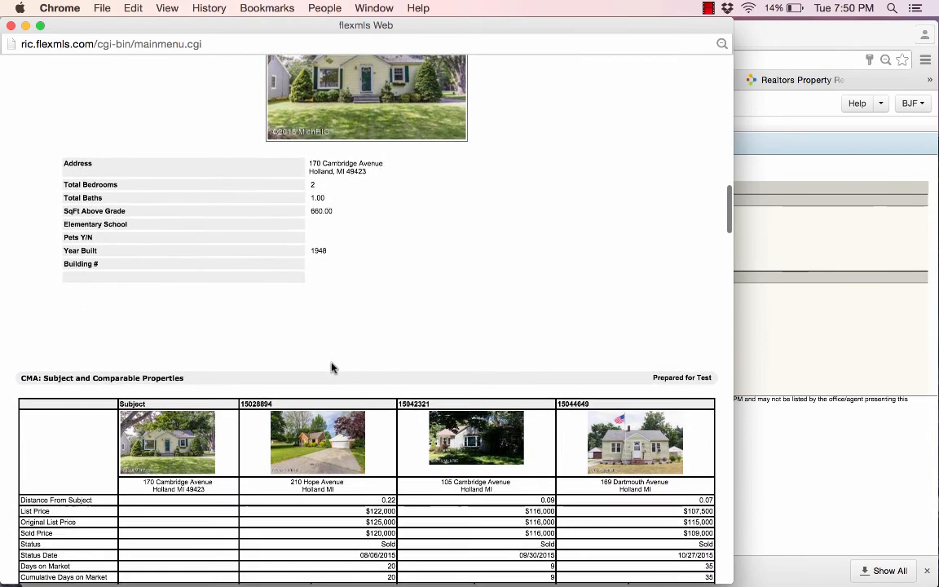
scroll(331, 368, "down", 8)
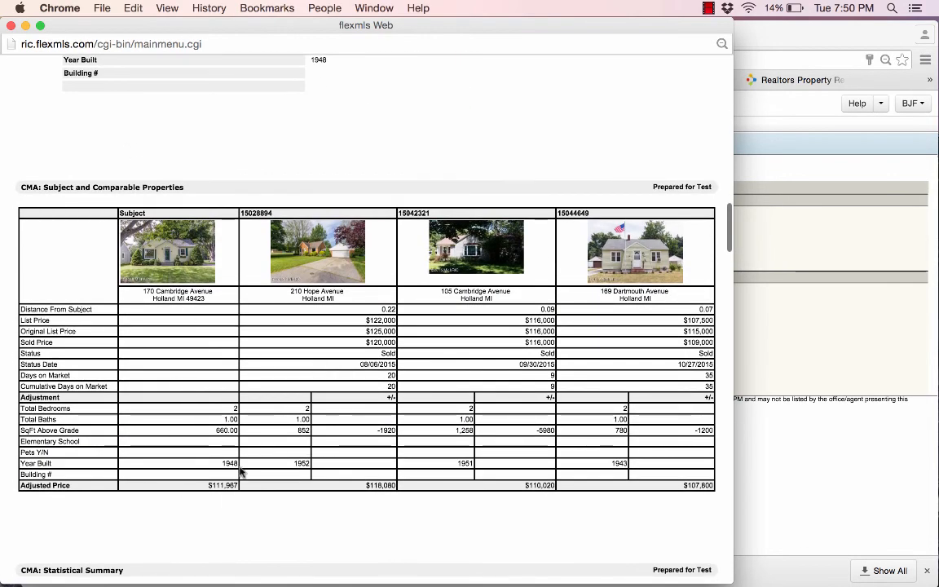
scroll(510, 440, "down", 15)
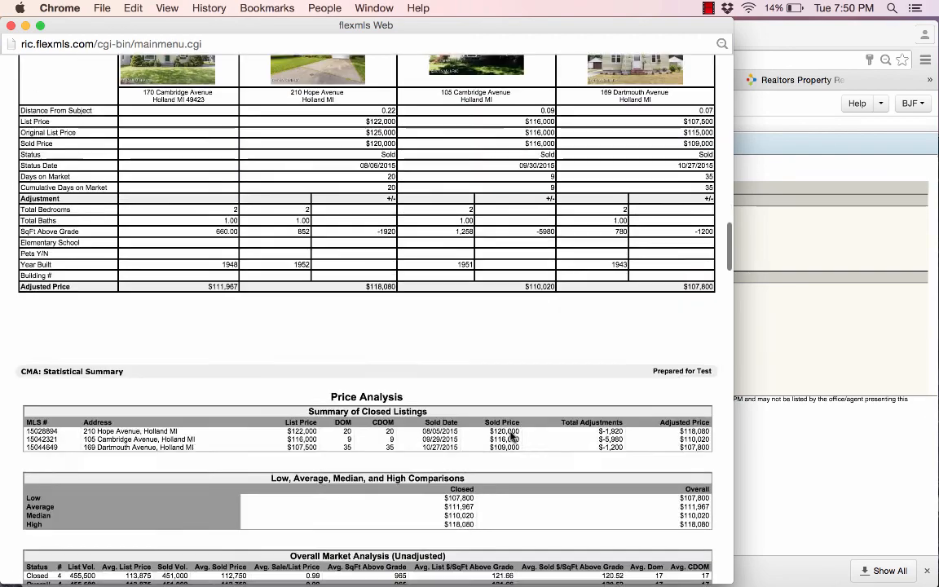
scroll(511, 437, "up", 5)
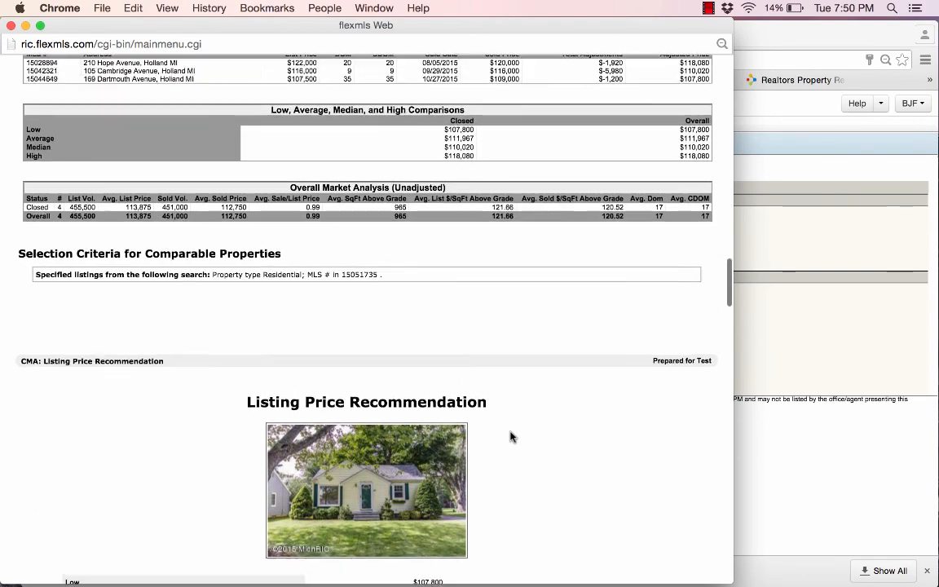
scroll(324, 377, "down", 1)
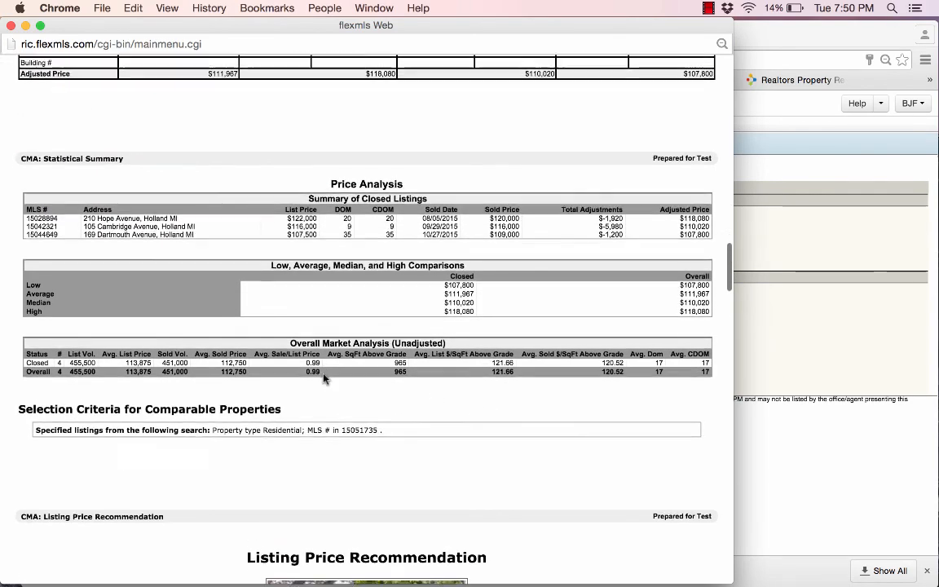
scroll(329, 222, "up", 4)
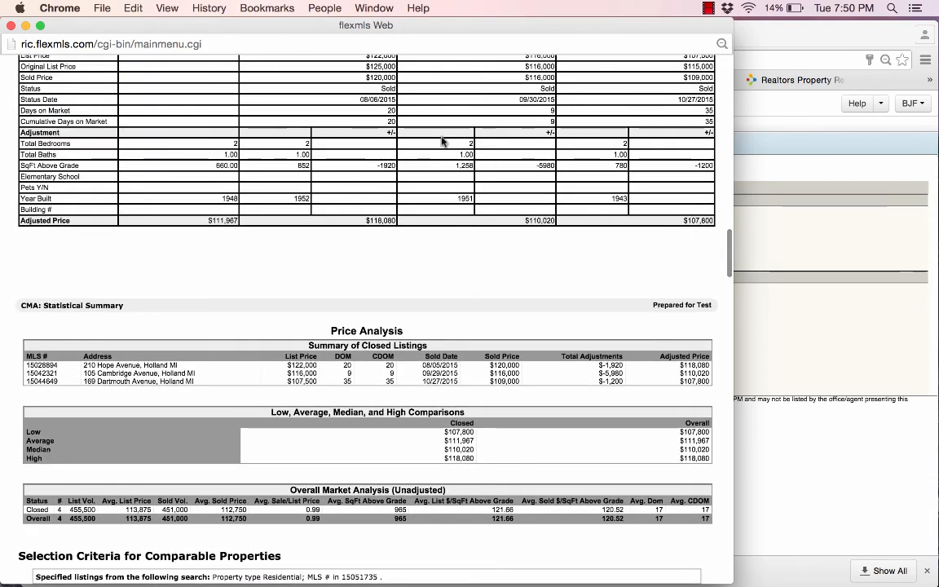
scroll(442, 142, "down", 7)
scroll(442, 142, "down", 6)
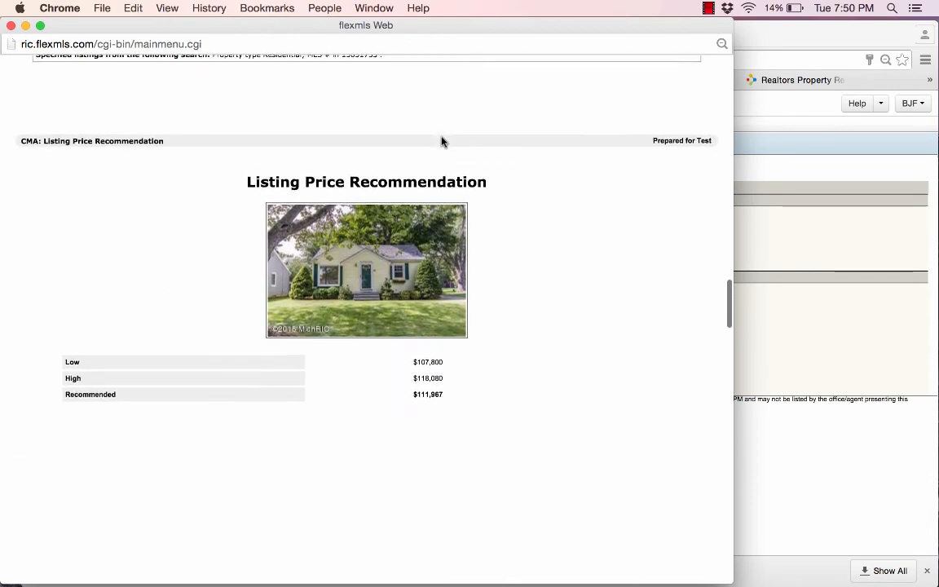
scroll(434, 403, "down", 6)
scroll(432, 405, "down", 10)
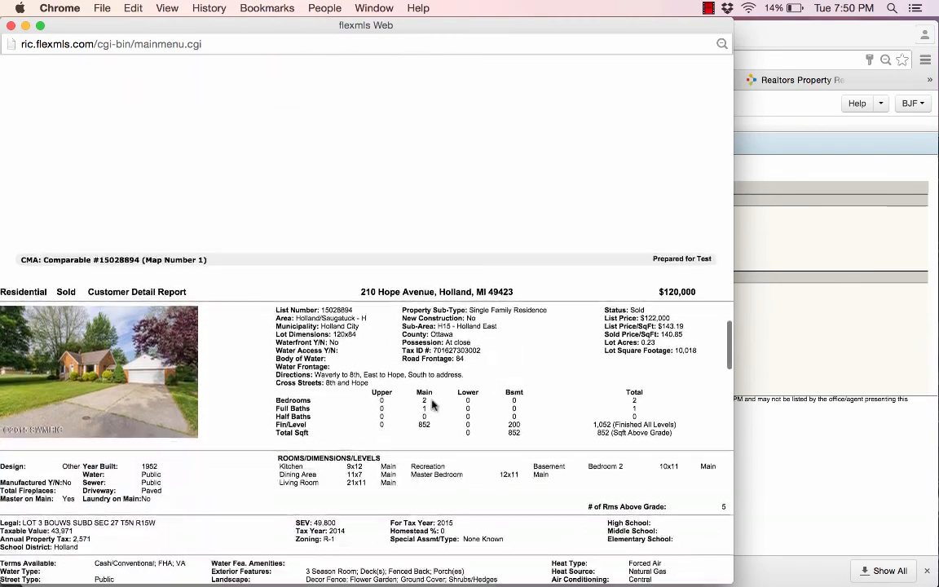
scroll(434, 405, "down", 1)
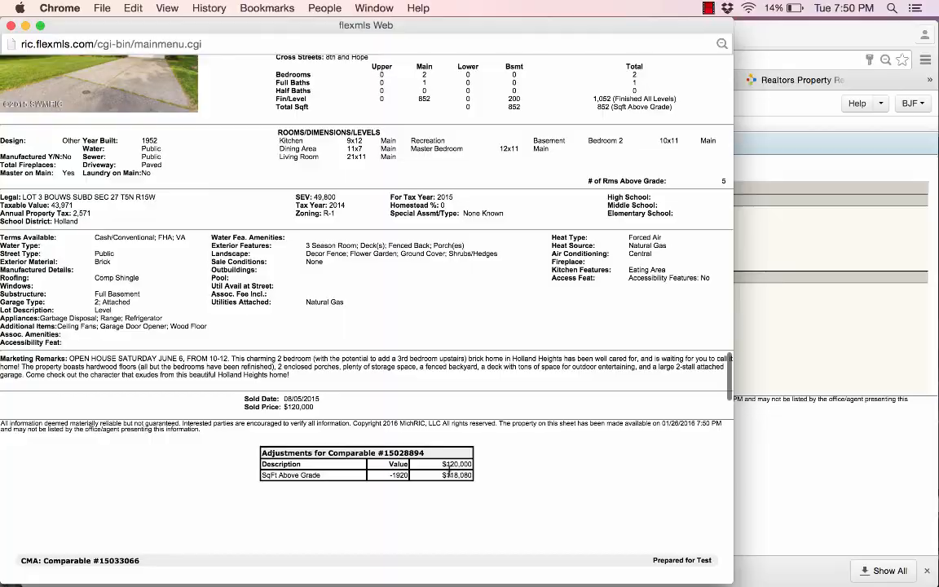
scroll(446, 464, "down", 10)
scroll(448, 474, "down", 8)
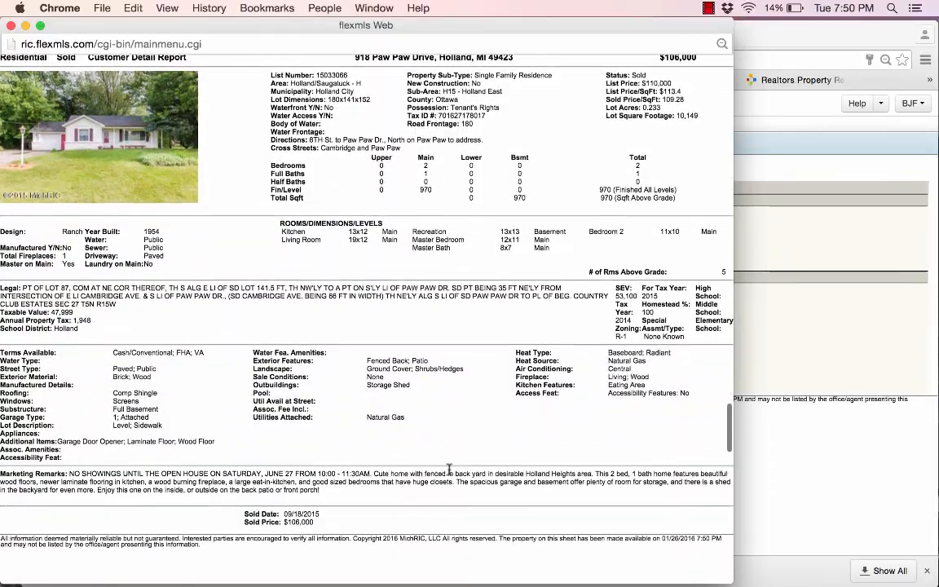
scroll(448, 474, "down", 12)
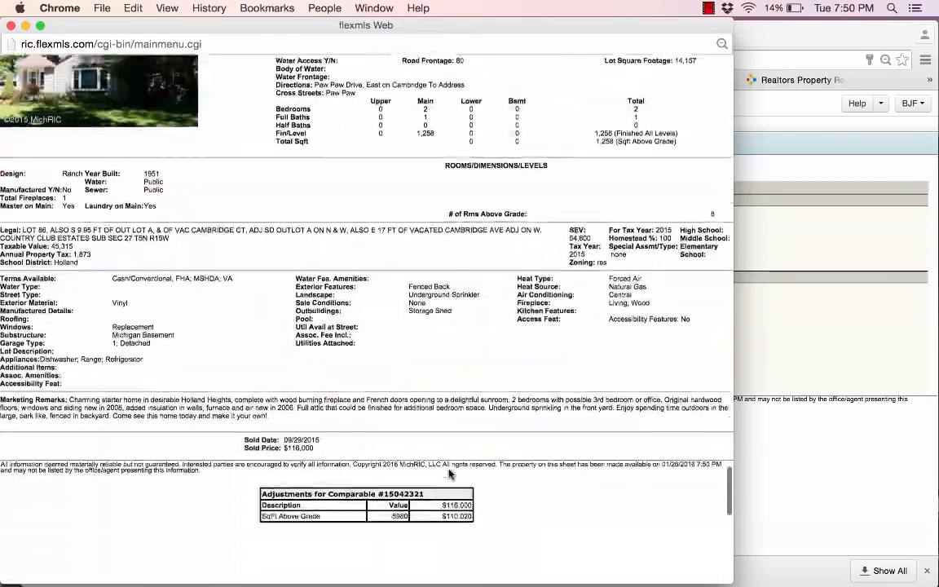
scroll(448, 475, "up", 15)
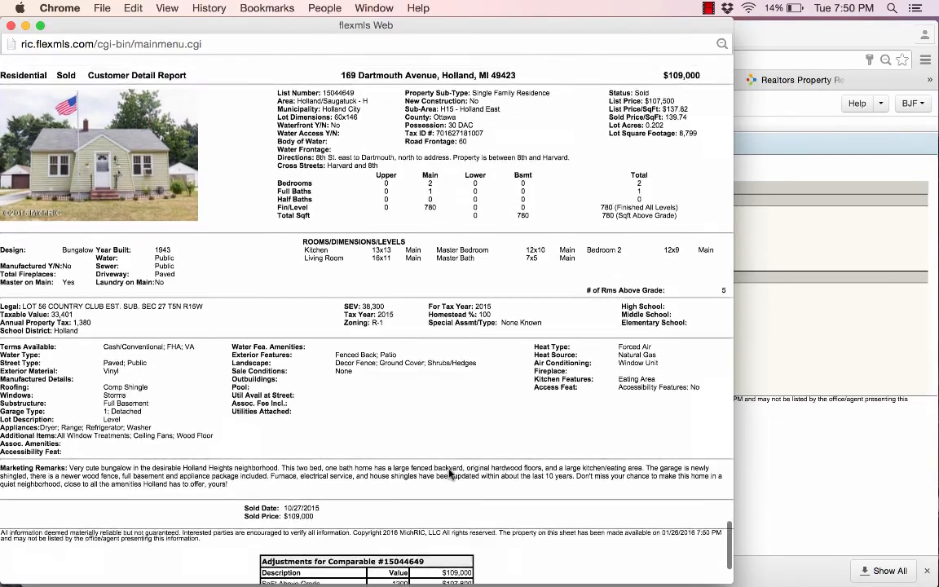
left_click(11, 26)
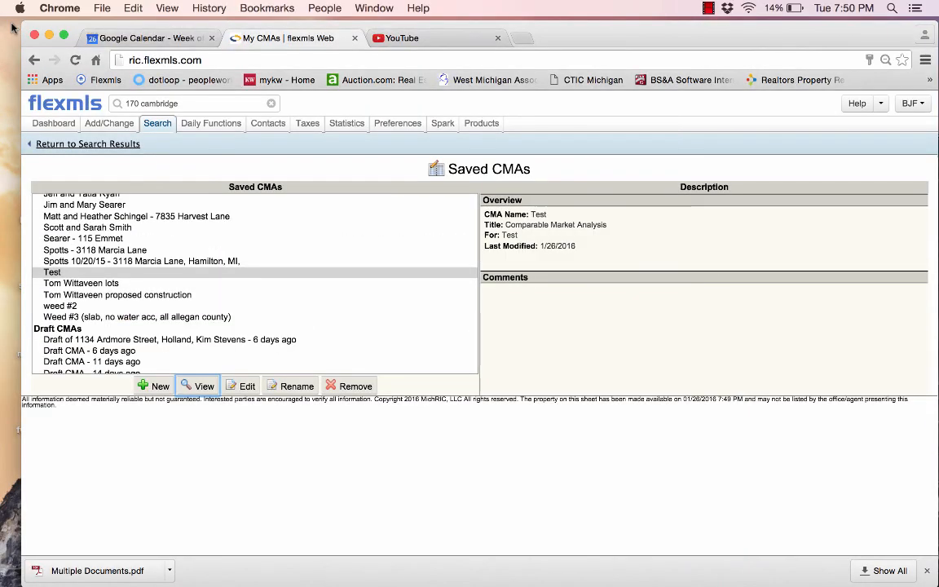